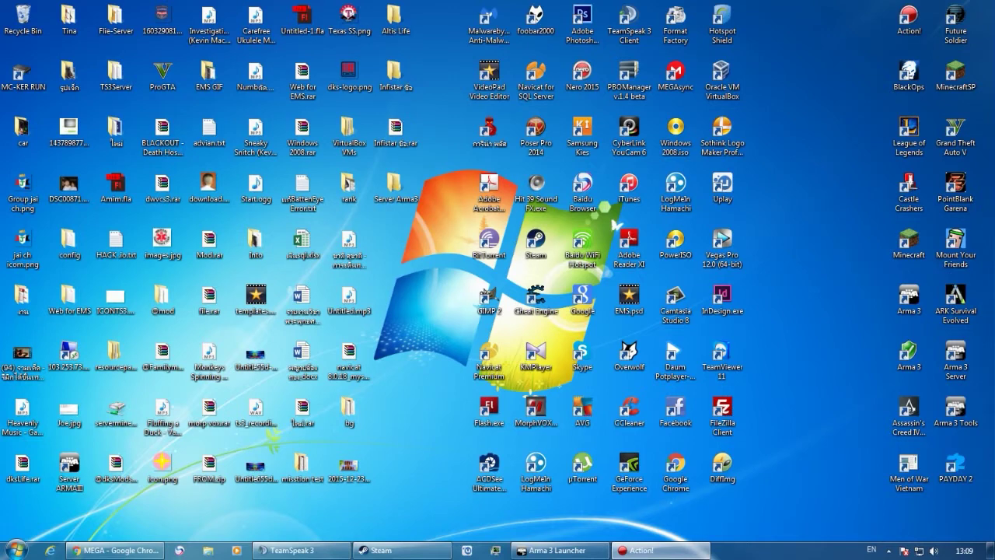
# Open the Altis Life folder, look over its server files, then close it.
pyautogui.doubleClick(395, 18)
pyautogui.moveTo(378, 229); pyautogui.dragTo(467, 340)
pyautogui.moveTo(376, 339); pyautogui.dragTo(677, 12)
pyautogui.hotkey('alt', 'F4')
# Clear the browser off the desktop, refresh it, and check the Server Arma3 folder.
pyautogui.click(142, 553)
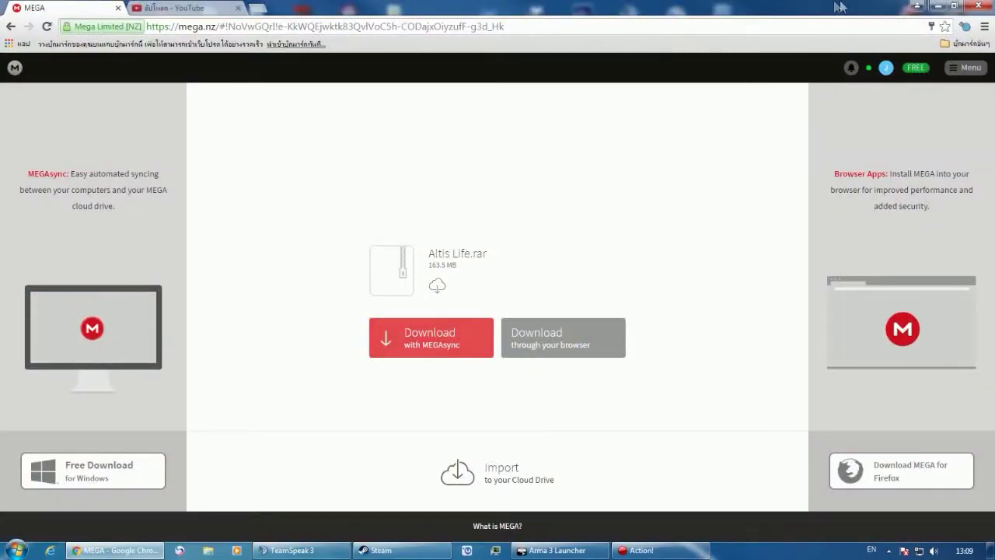
pyautogui.click(939, 5)
pyautogui.rightClick(449, 233)
pyautogui.click(448, 237)
pyautogui.doubleClick(395, 187)
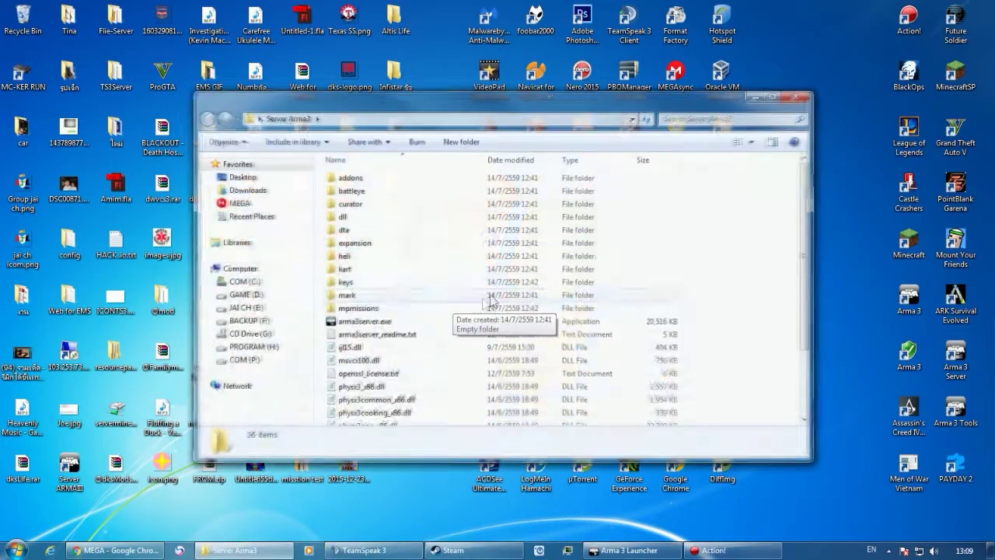
pyautogui.scroll(2, 694, 249)
pyautogui.click(795, 97)
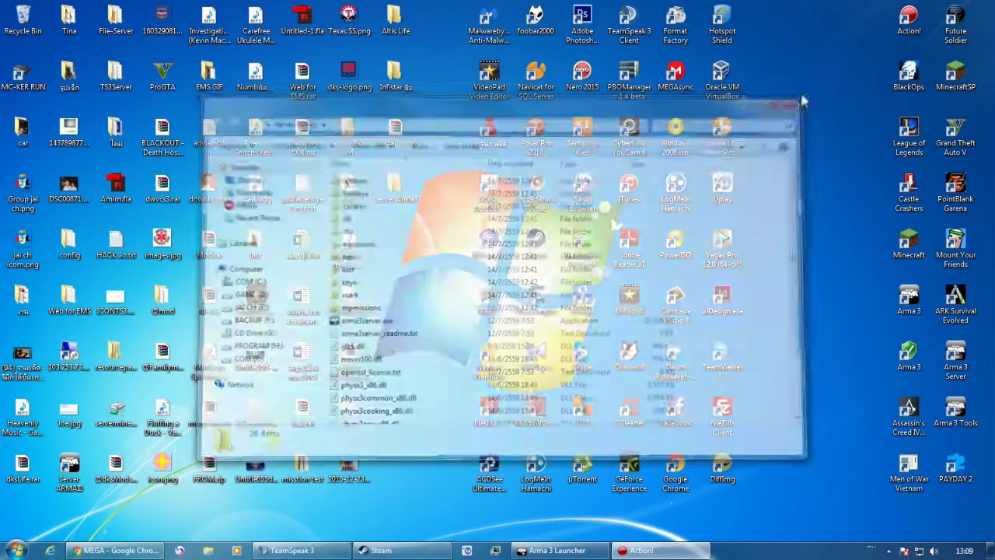
# In Steam, filter the library to tools and search 'Arma' to locate Arma 3 Server.
pyautogui.click(389, 550)
pyautogui.moveTo(319, 130)
pyautogui.moveTo(349, 109); pyautogui.dragTo(412, 73)
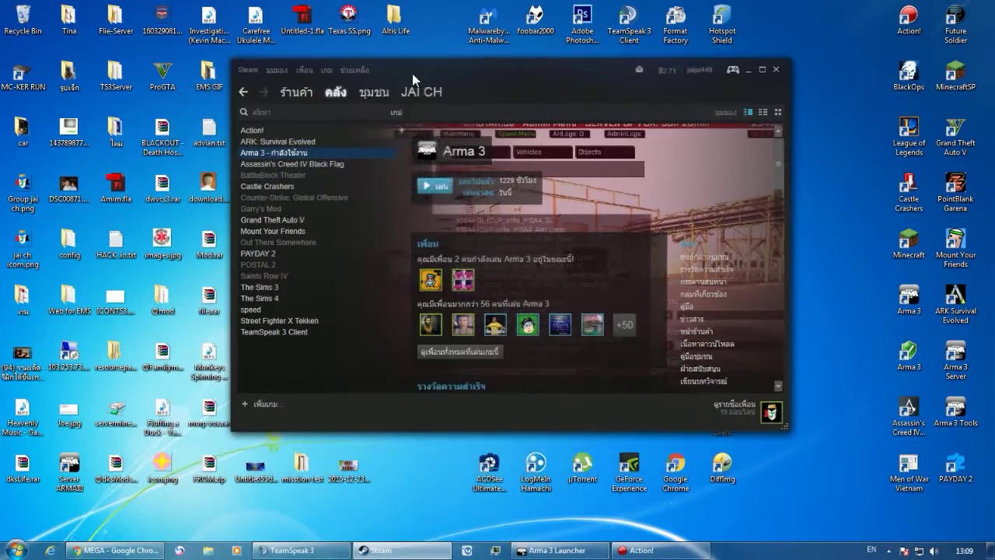
pyautogui.moveTo(332, 93)
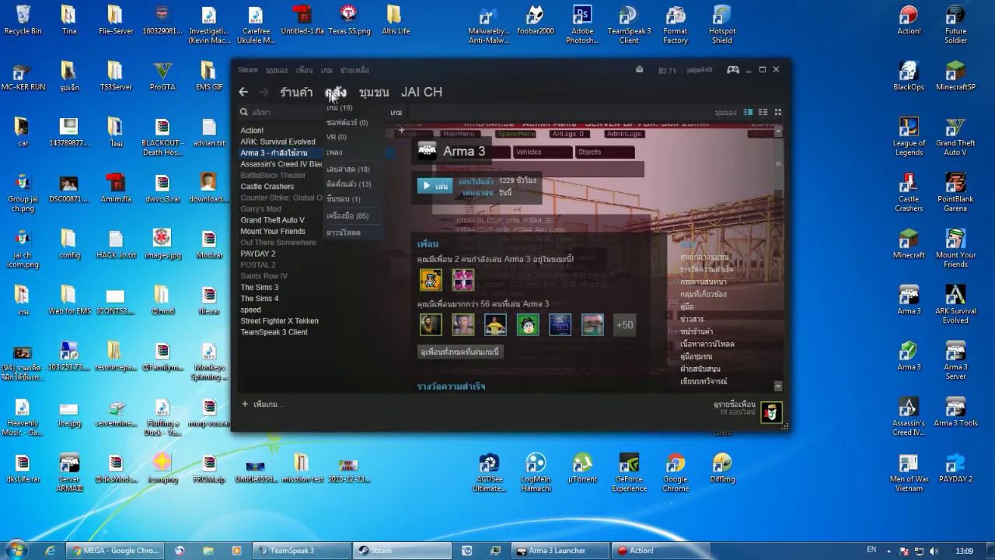
pyautogui.click(349, 217)
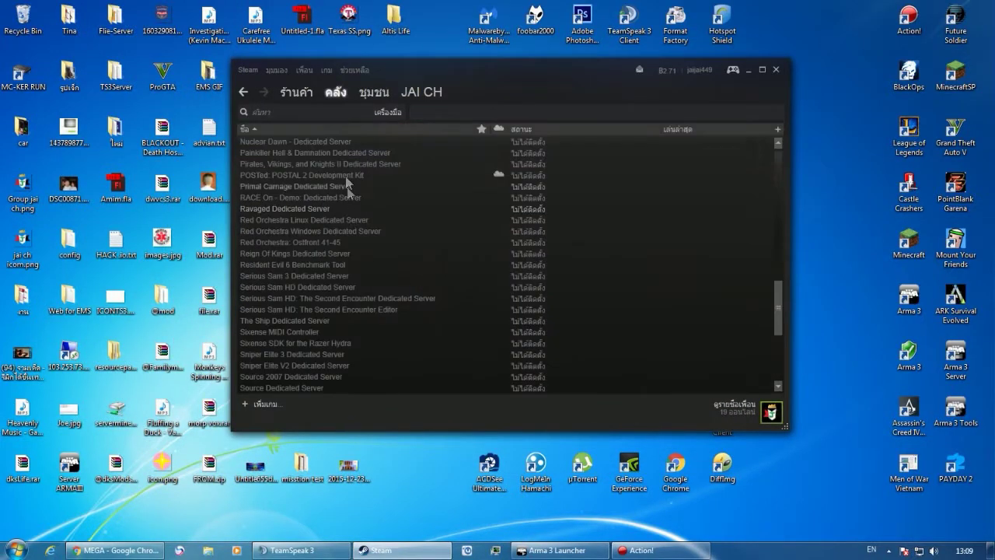
pyautogui.moveTo(336, 101)
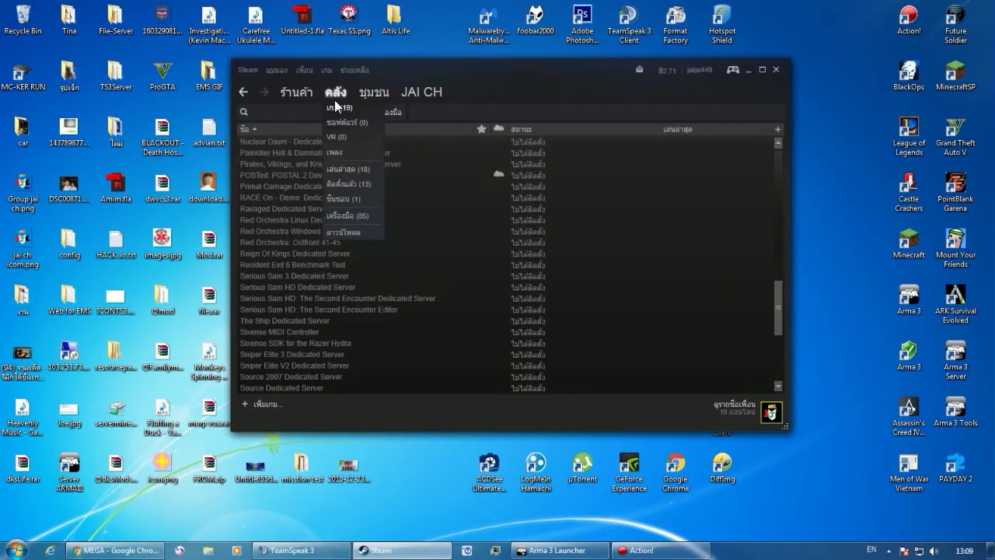
pyautogui.click(312, 109)
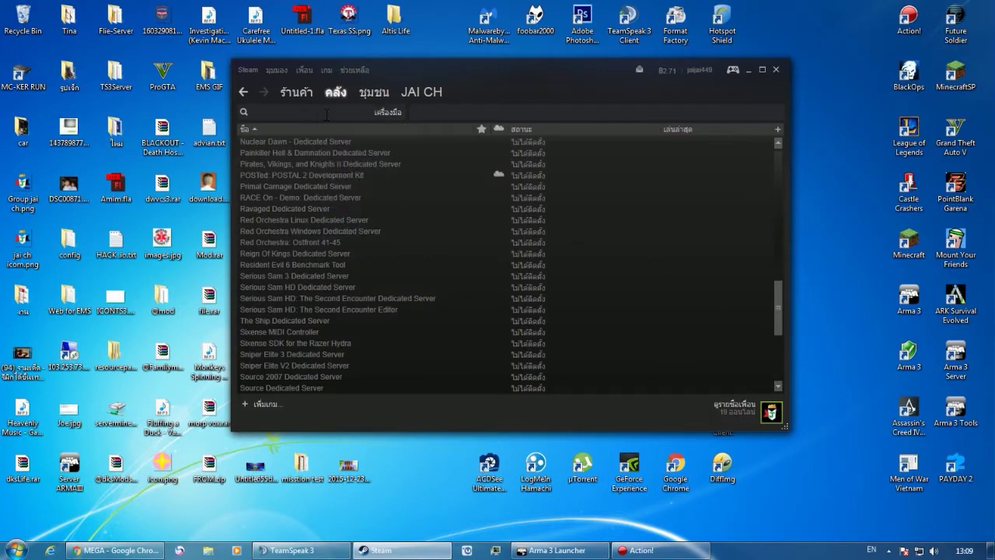
pyautogui.write('Arma 3')
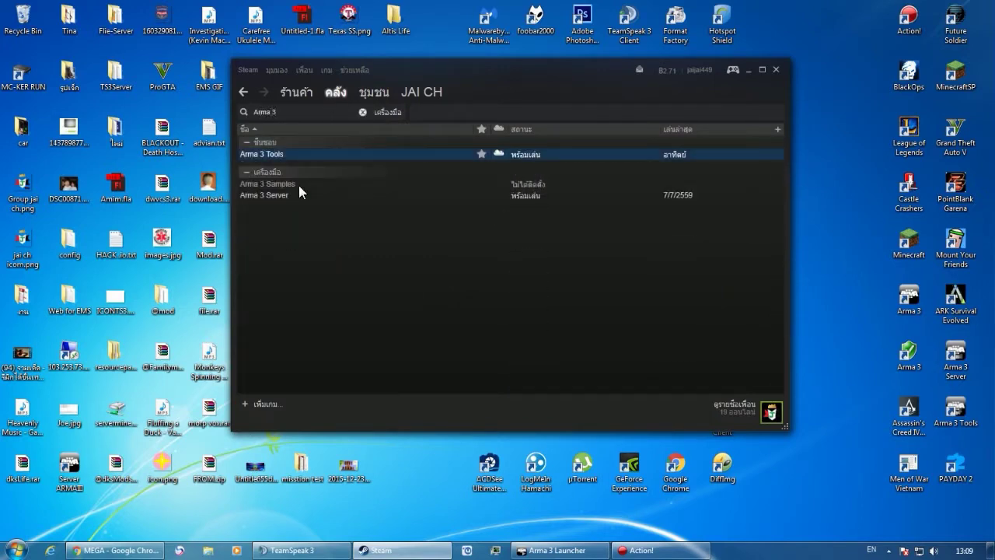
pyautogui.click(289, 194)
pyautogui.rightClick(302, 194)
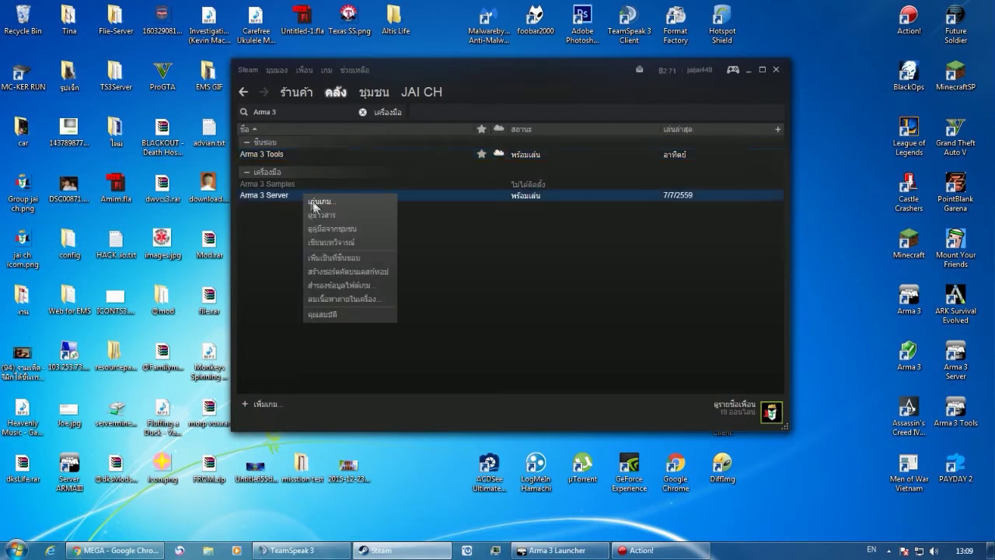
pyautogui.click(590, 221)
pyautogui.moveTo(355, 95)
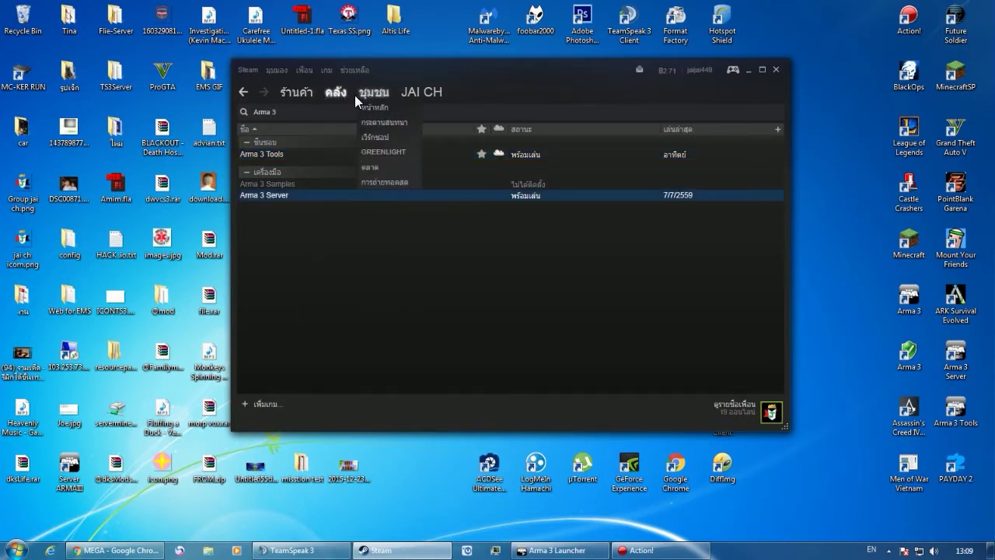
pyautogui.click(774, 71)
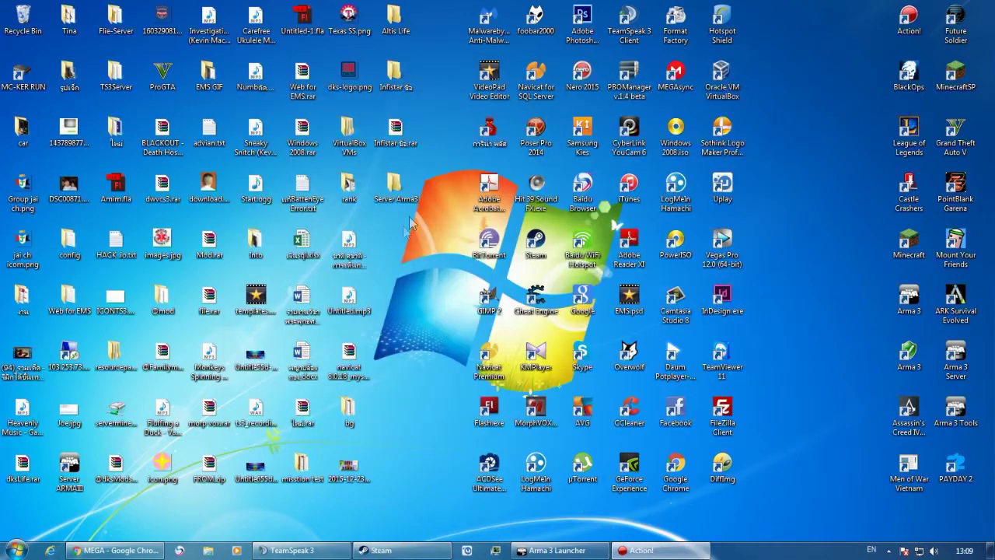
# Open the Server Arma3 and Altis Life folders side by side on the desktop.
pyautogui.rightClick(414, 245)
pyautogui.click(432, 279)
pyautogui.doubleClick(393, 187)
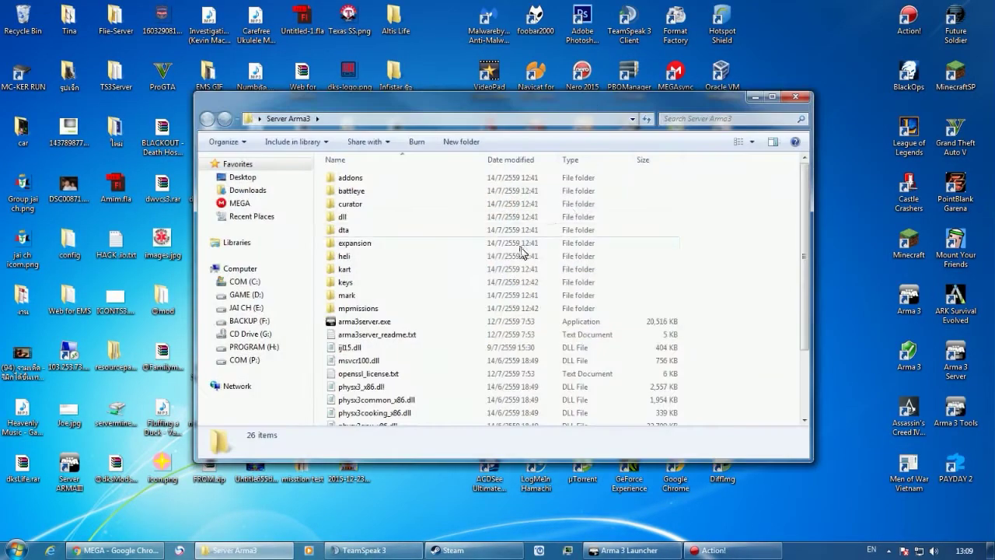
pyautogui.click(517, 244)
pyautogui.moveTo(488, 102); pyautogui.dragTo(722, 74)
pyautogui.rightClick(230, 177)
pyautogui.doubleClick(393, 17)
pyautogui.moveTo(437, 95); pyautogui.dragTo(286, 82)
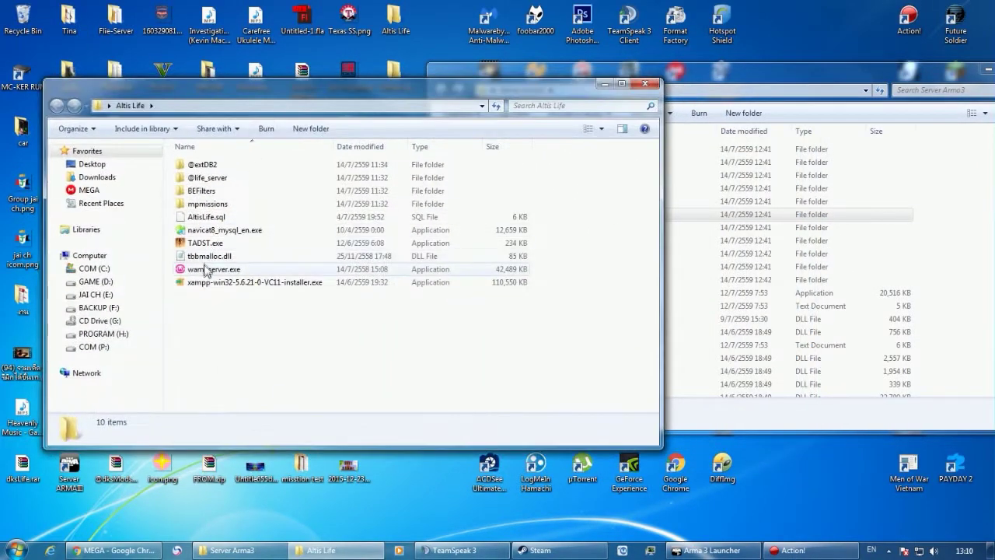
pyautogui.moveTo(284, 342); pyautogui.dragTo(307, 123)
pyautogui.click(256, 187)
pyautogui.moveTo(228, 209); pyautogui.dragTo(224, 169)
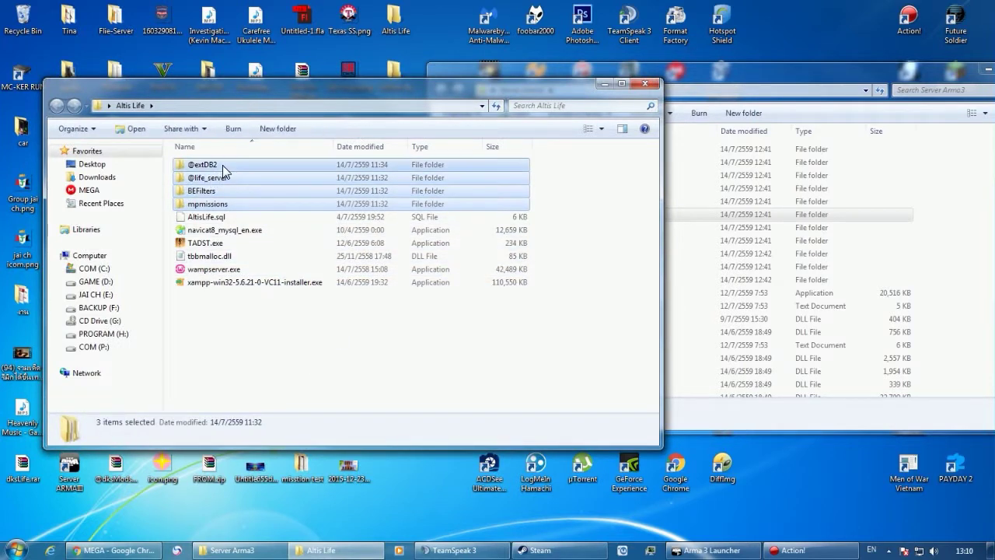
pyautogui.keyDown('ctrl'); pyautogui.click(207, 217); pyautogui.keyUp('ctrl')
pyautogui.keyDown('ctrl'); pyautogui.click(222, 257); pyautogui.keyUp('ctrl')
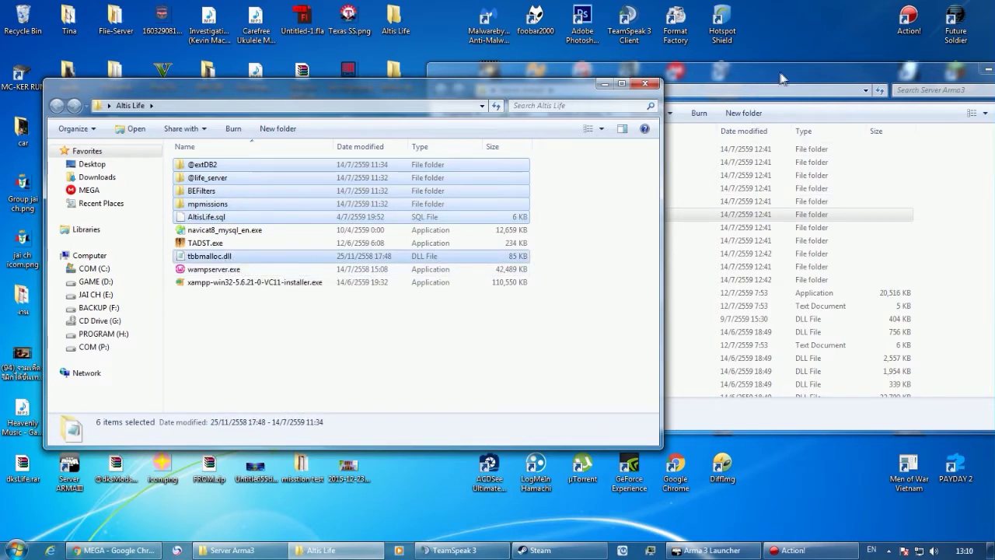
# Paste the six items into Server Arma3, merging the existing mpmissions folder.
pyautogui.moveTo(793, 80); pyautogui.dragTo(440, 73)
pyautogui.click(653, 286)
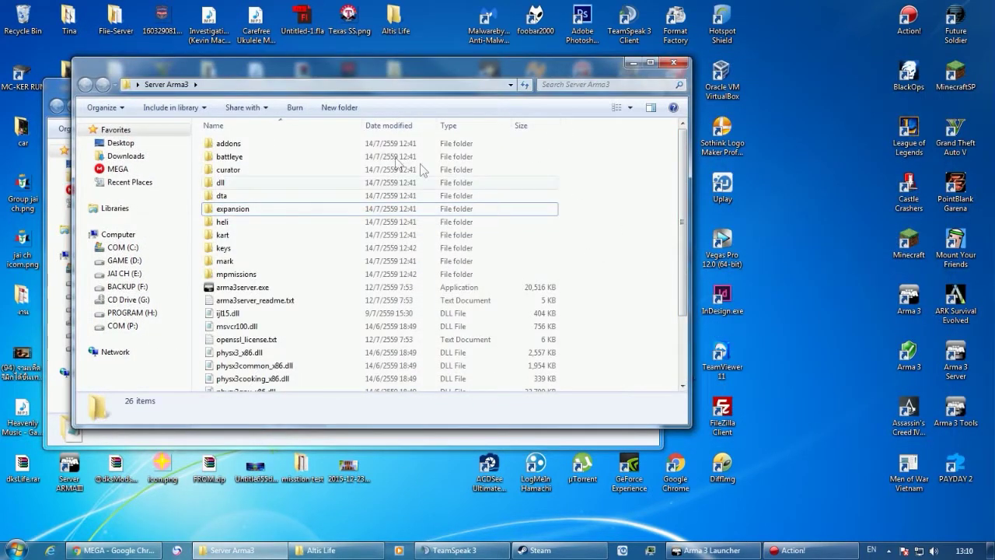
pyautogui.hotkey('ctrl', 'v')
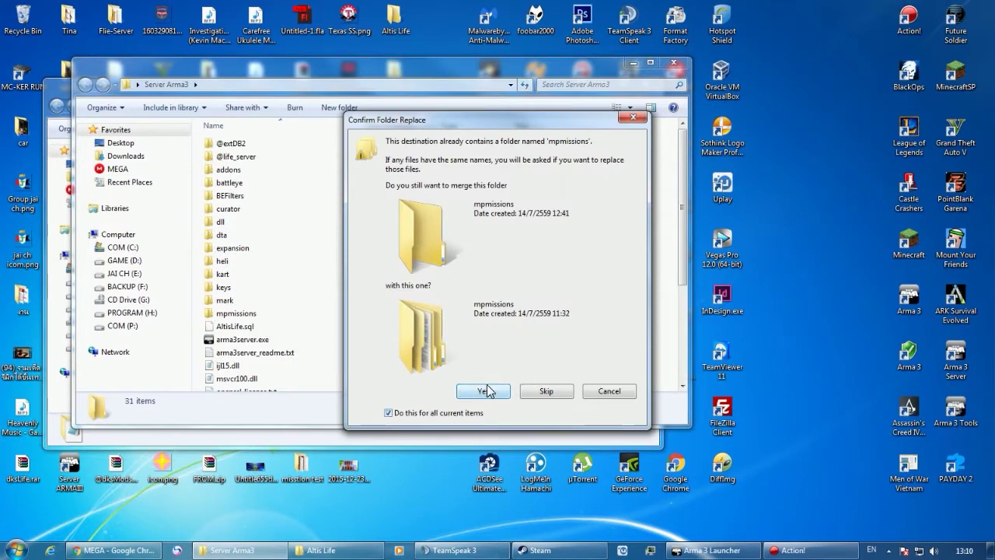
pyautogui.click(484, 391)
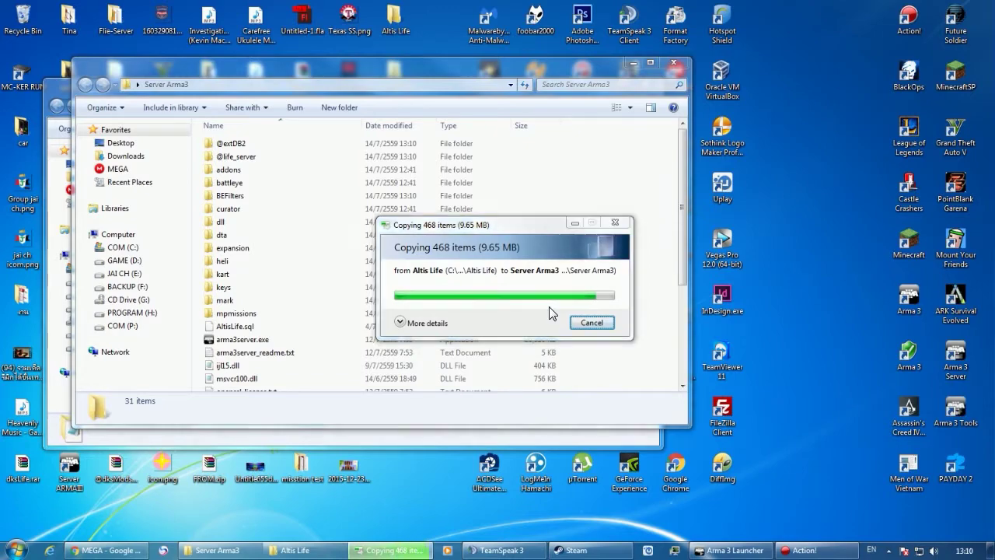
pyautogui.moveTo(448, 61); pyautogui.dragTo(804, 50)
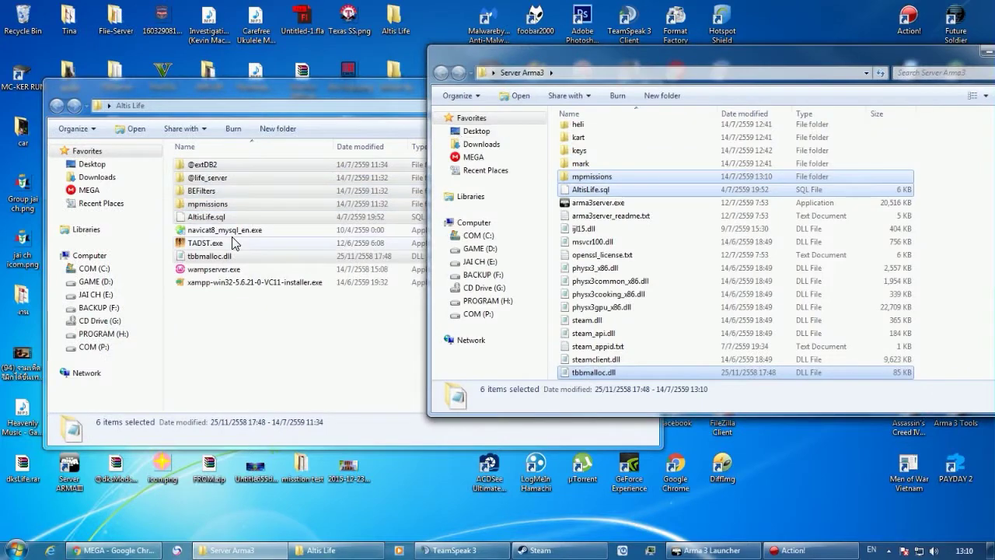
# Copy TADST.exe from Altis Life into the Server Arma3 folder.
pyautogui.click(233, 243)
pyautogui.hotkey('ctrl', 'c')
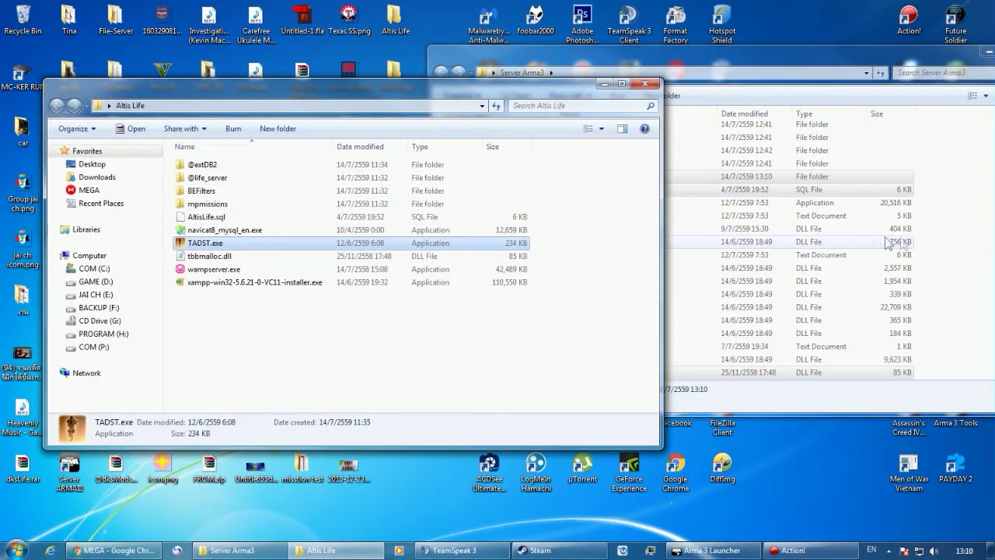
pyautogui.click(680, 60)
pyautogui.hotkey('ctrl', 'v')
pyautogui.moveTo(681, 60); pyautogui.dragTo(609, 39)
pyautogui.scroll(3, 577, 238)
pyautogui.press('o')
pyautogui.scroll(4, 573, 238)
# Find the xampp installer in Altis Life, then launch XAMPP Control Panel from a 'Xamp' Start search.
pyautogui.click(257, 346)
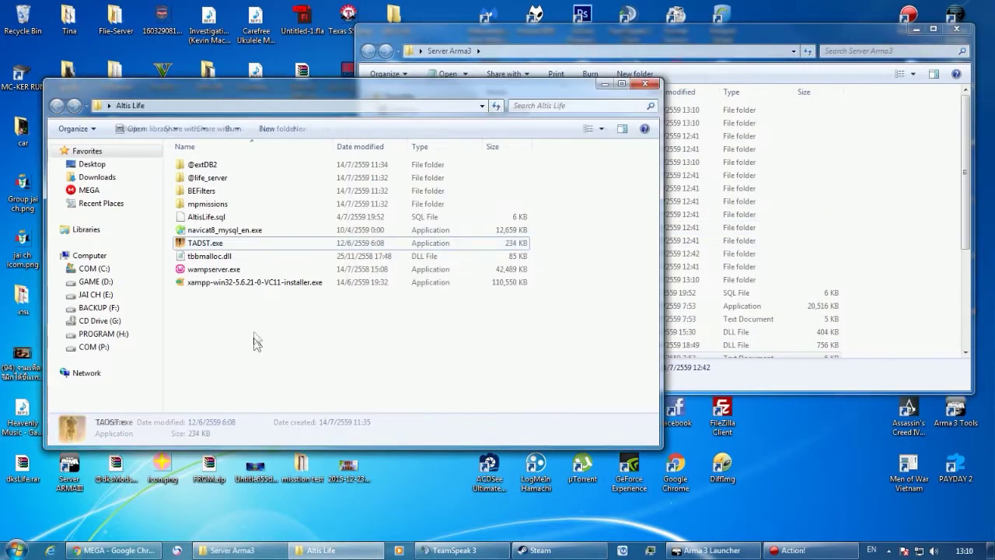
pyautogui.click(239, 284)
pyautogui.keyDown('ctrl'); pyautogui.click(247, 272); pyautogui.keyUp('ctrl')
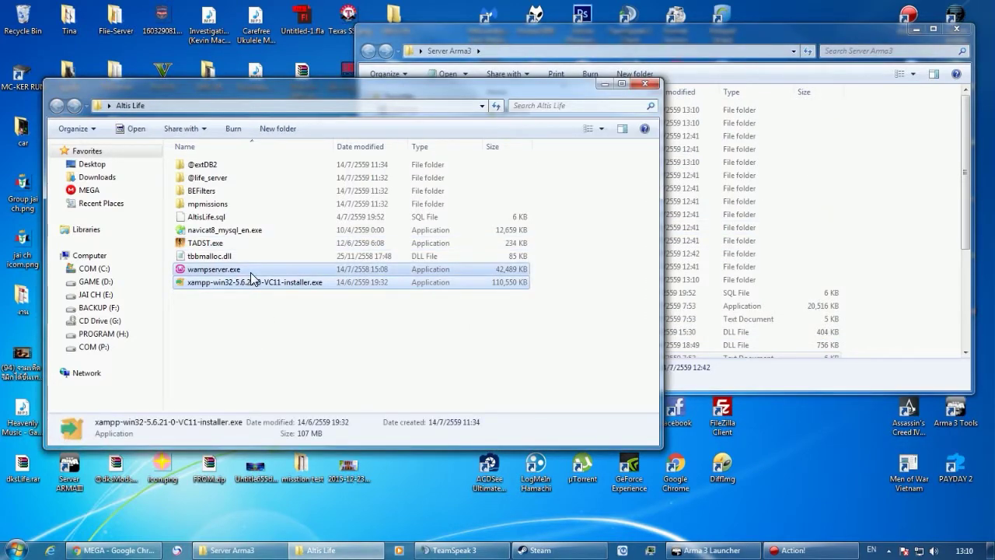
pyautogui.keyDown('ctrl'); pyautogui.click(249, 282); pyautogui.keyUp('ctrl')
pyautogui.click(251, 285)
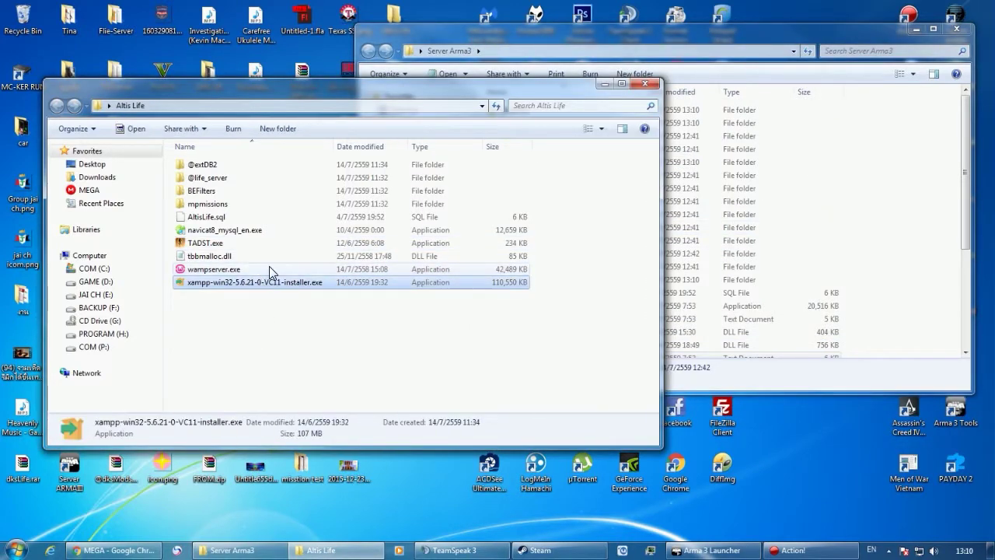
pyautogui.click(269, 269)
pyautogui.click(262, 283)
pyautogui.click(12, 551)
pyautogui.write('X')
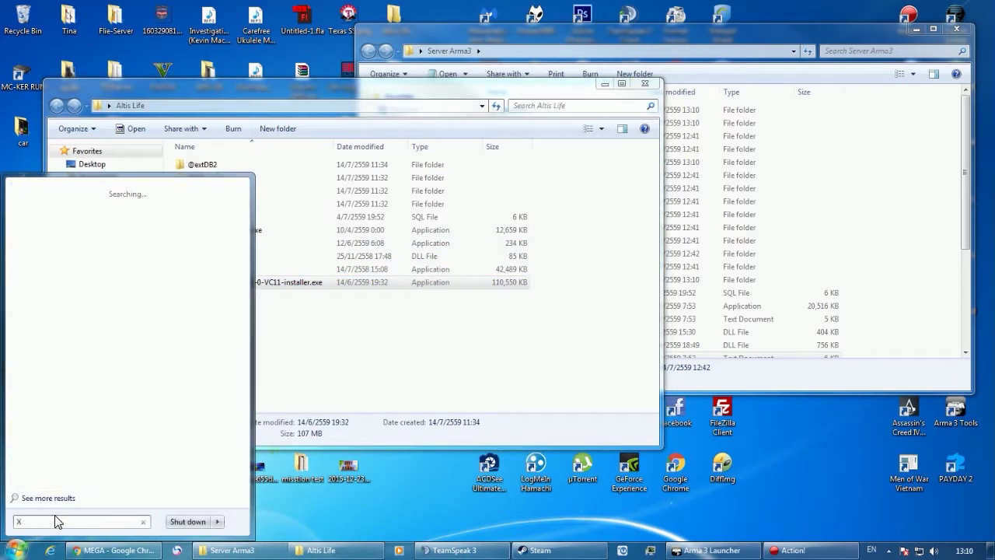
pyautogui.write('amp')
pyautogui.press('Return')
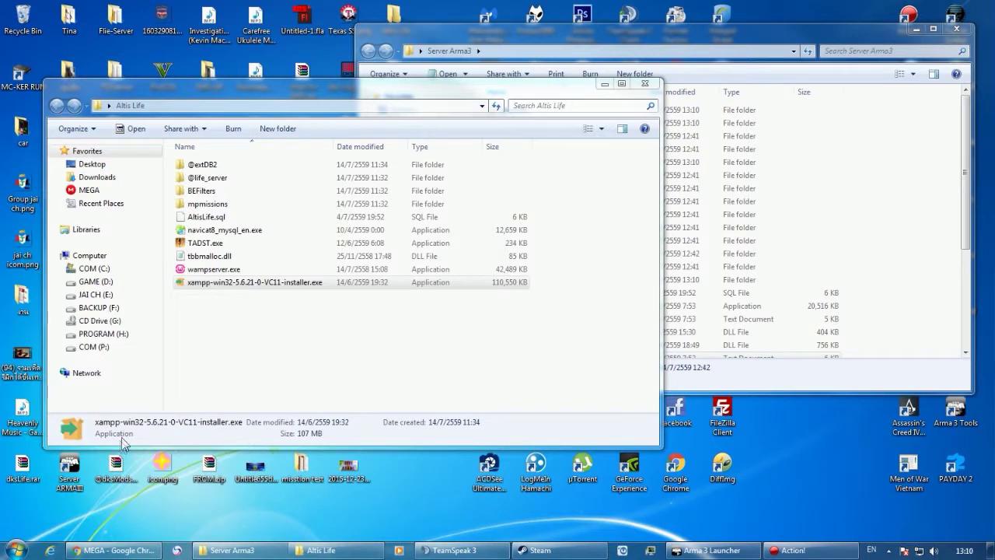
# Review the remaining Altis Life files, then close that folder, leaving Server Arma3 open.
pyautogui.click(234, 256)
pyautogui.click(233, 242)
pyautogui.click(233, 218)
pyautogui.click(230, 231)
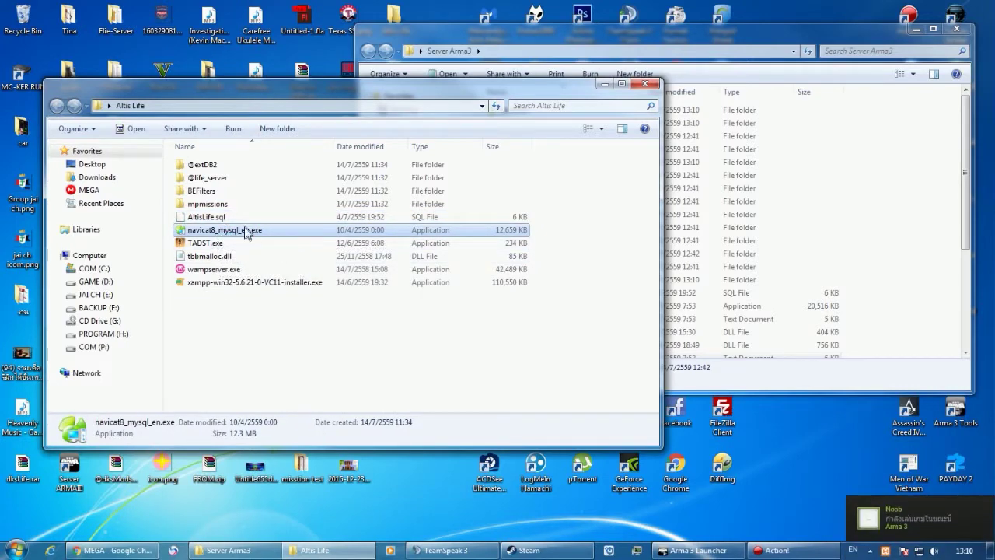
pyautogui.click(643, 88)
pyautogui.moveTo(677, 30); pyautogui.dragTo(877, 95)
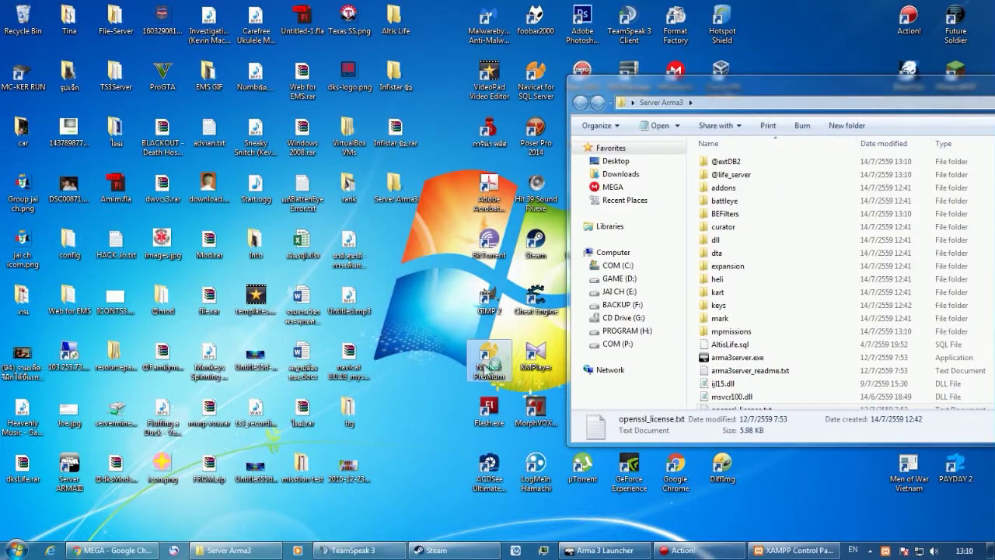
# Launch Navicat Premium and create a MySQL connection named Server for root on localhost:3306.
pyautogui.doubleClick(492, 359)
pyautogui.moveTo(700, 84); pyautogui.dragTo(269, 50)
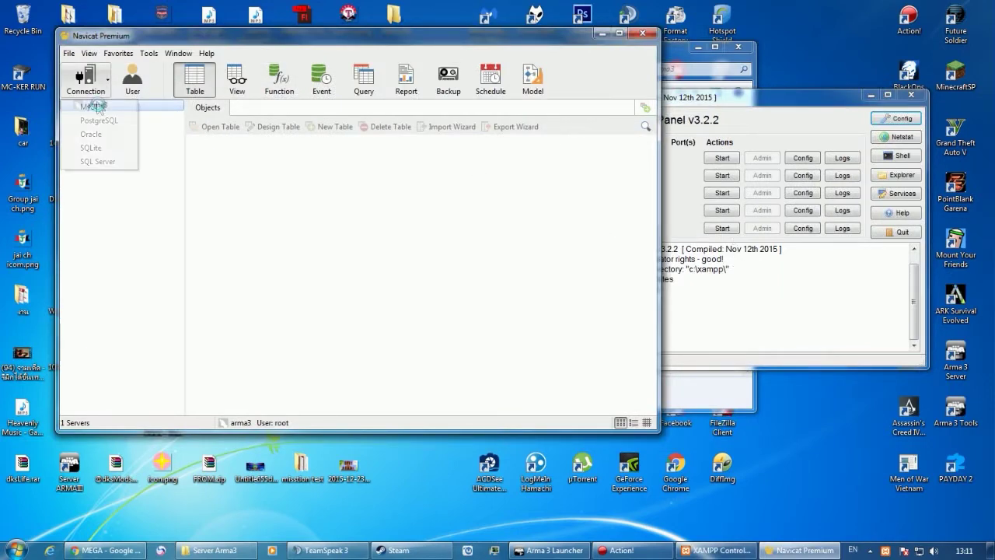
pyautogui.click(98, 108)
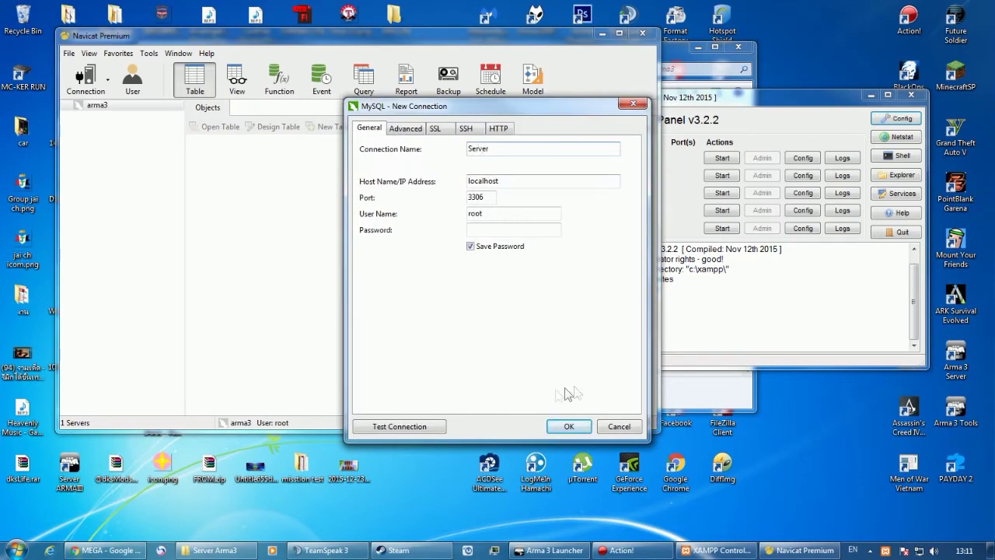
pyautogui.click(566, 426)
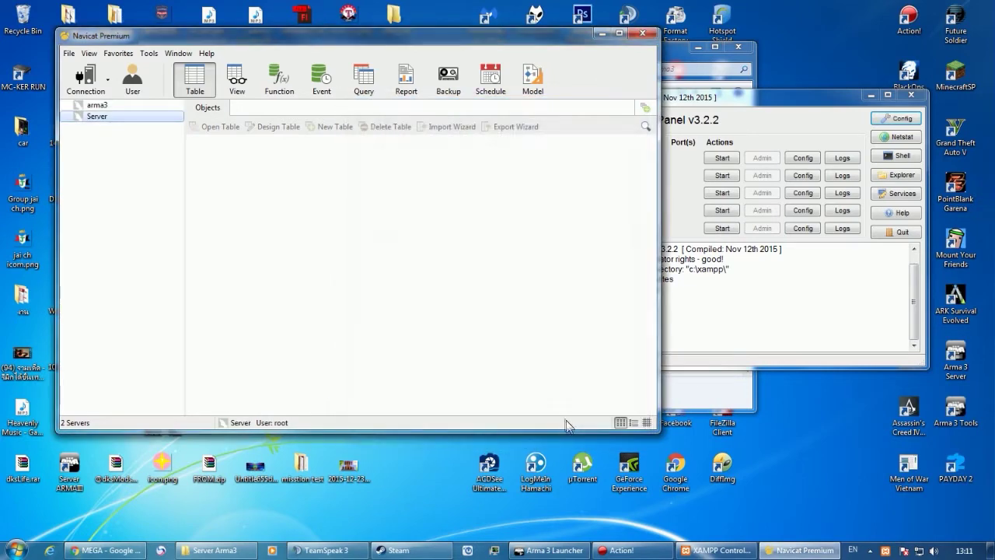
# Try opening the Server connection and dismiss the 2003 connection error.
pyautogui.doubleClick(98, 116)
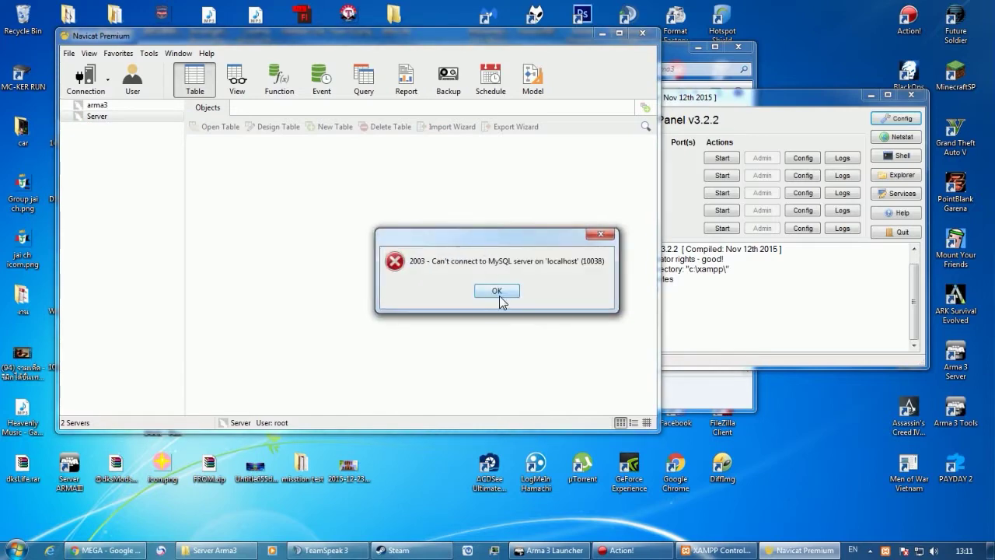
pyautogui.click(502, 298)
pyautogui.click(692, 299)
pyautogui.moveTo(605, 99); pyautogui.dragTo(480, 103)
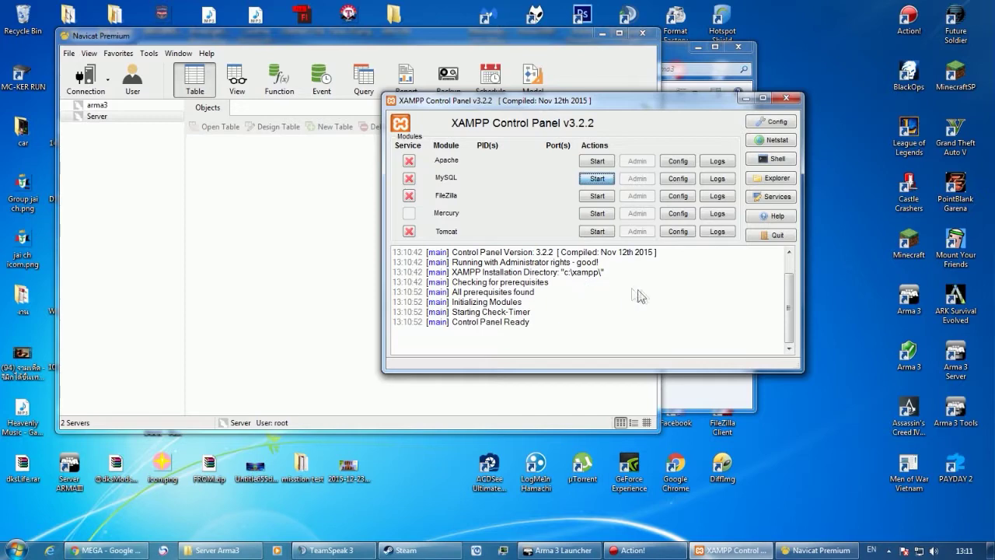
# Close the crashed XAMPP panel and browse to C:\xampp in a new Explorer window.
pyautogui.click(560, 273)
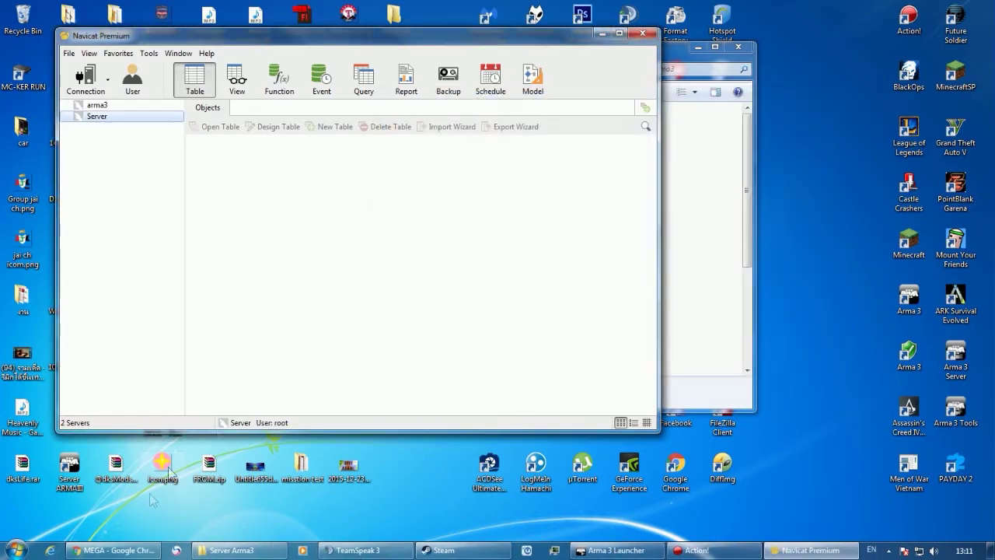
pyautogui.rightClick(221, 546)
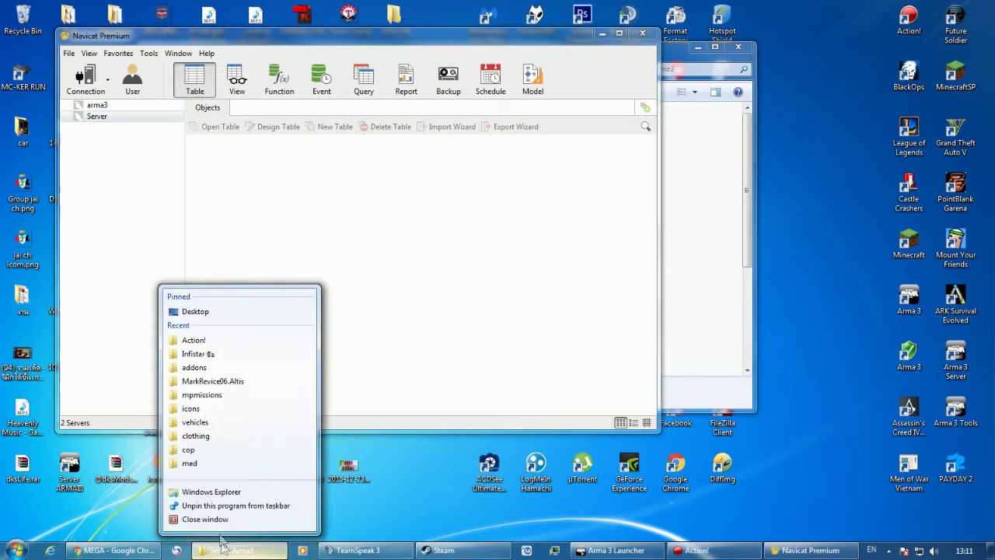
pyautogui.click(205, 492)
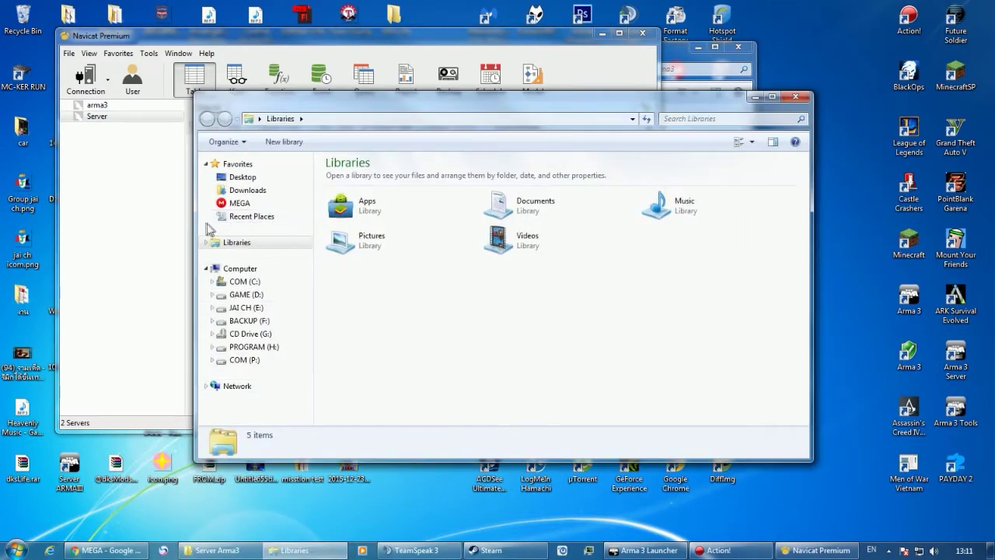
pyautogui.click(242, 285)
pyautogui.doubleClick(356, 358)
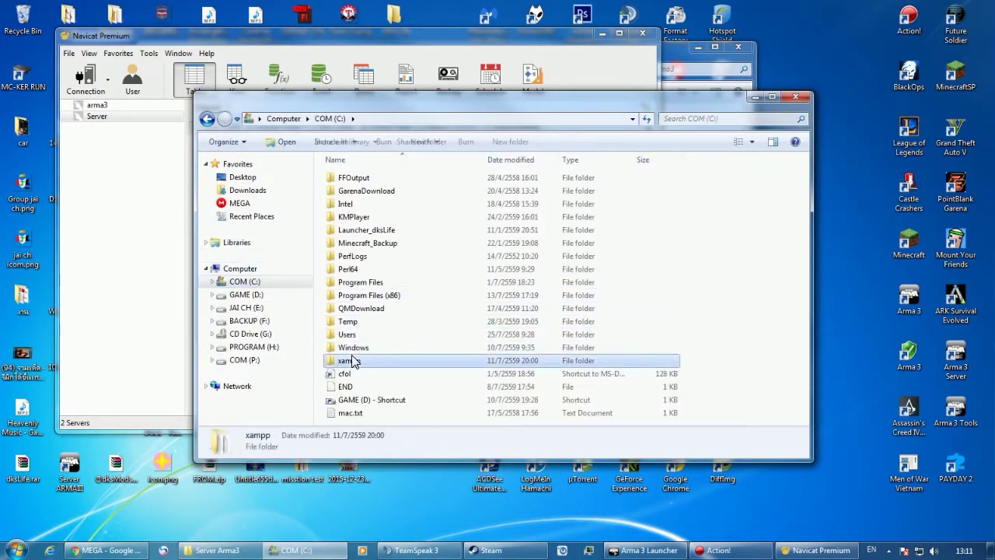
pyautogui.scroll(-8, 359, 346)
# Relaunch xampp-control.exe from C:\xampp and try starting MySQL.
pyautogui.click(366, 340)
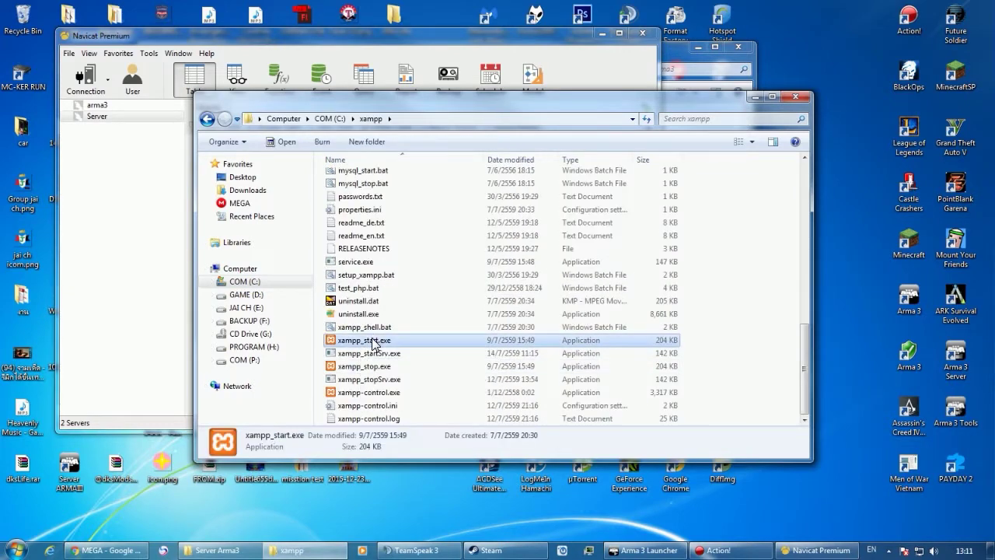
pyautogui.doubleClick(372, 391)
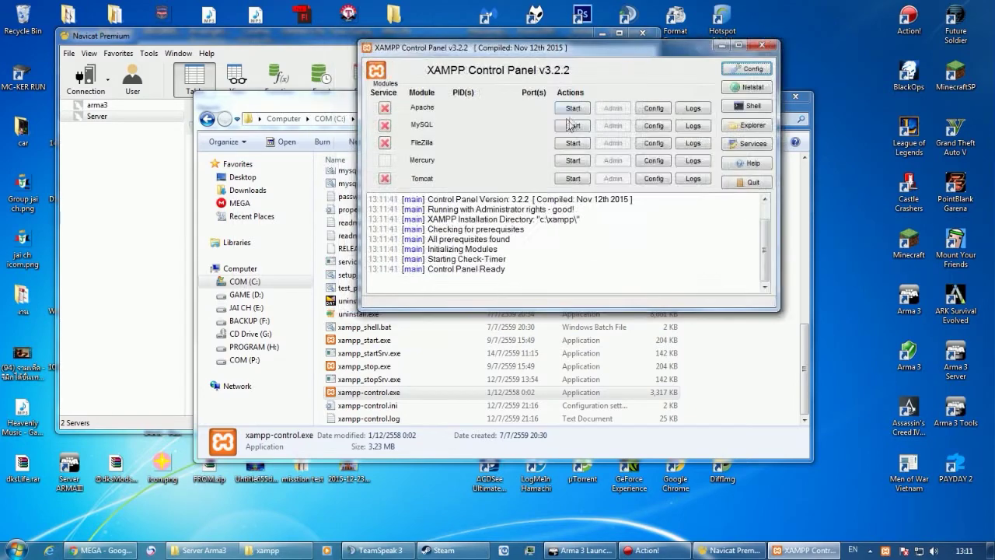
pyautogui.click(571, 127)
pyautogui.moveTo(611, 51); pyautogui.dragTo(708, 114)
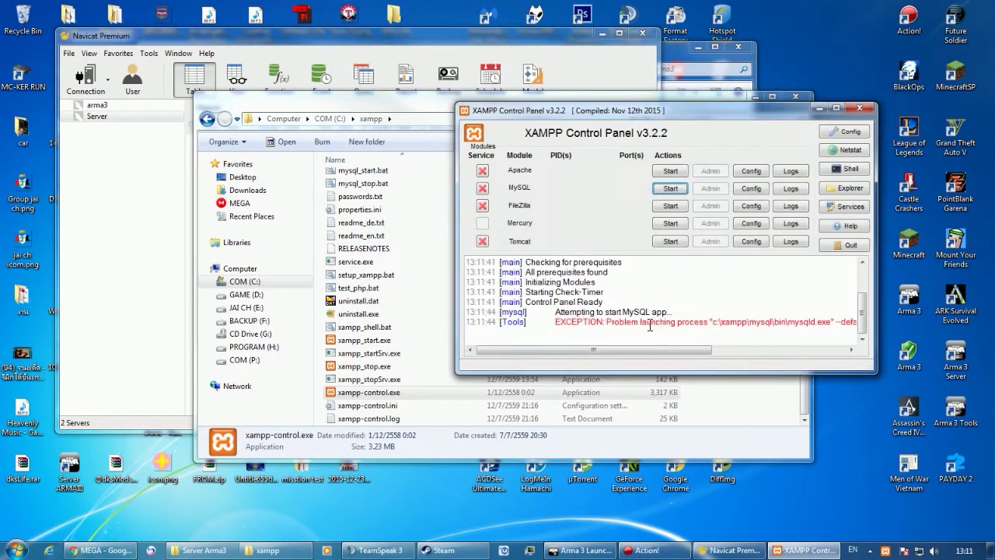
pyautogui.click(357, 343)
pyautogui.click(360, 355)
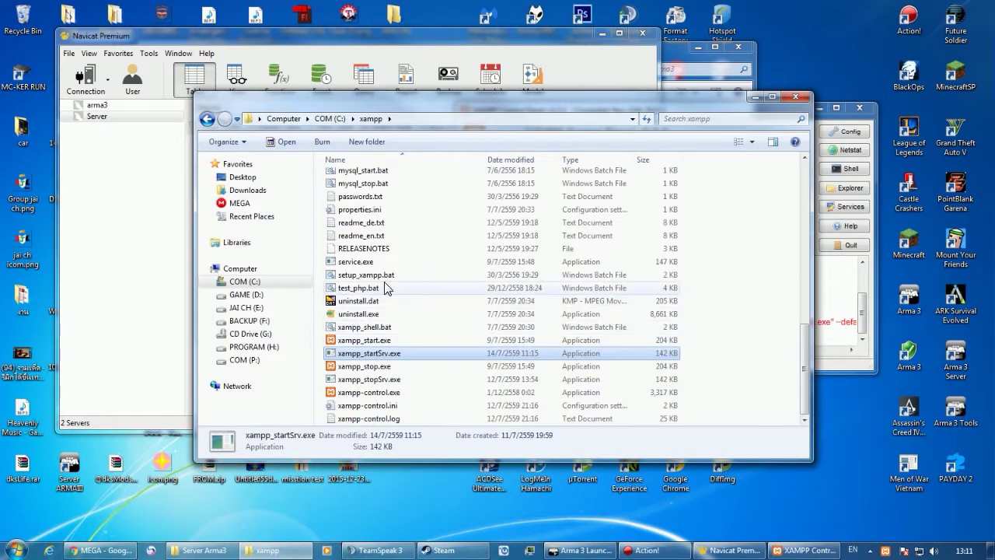
pyautogui.click(855, 287)
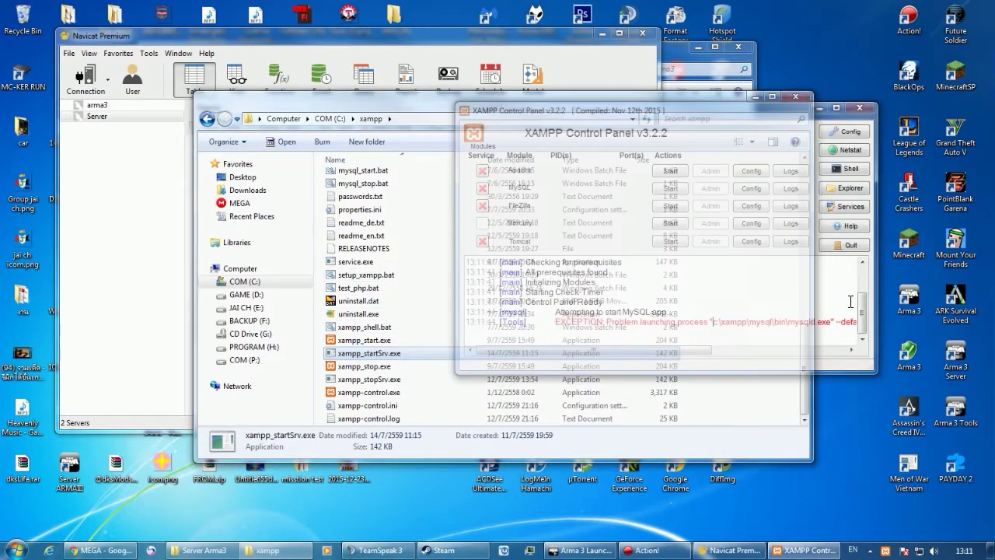
pyautogui.click(670, 190)
# Run xampp_start.exe, stop Apache, close the console, and minimize the control panel.
pyautogui.doubleClick(387, 340)
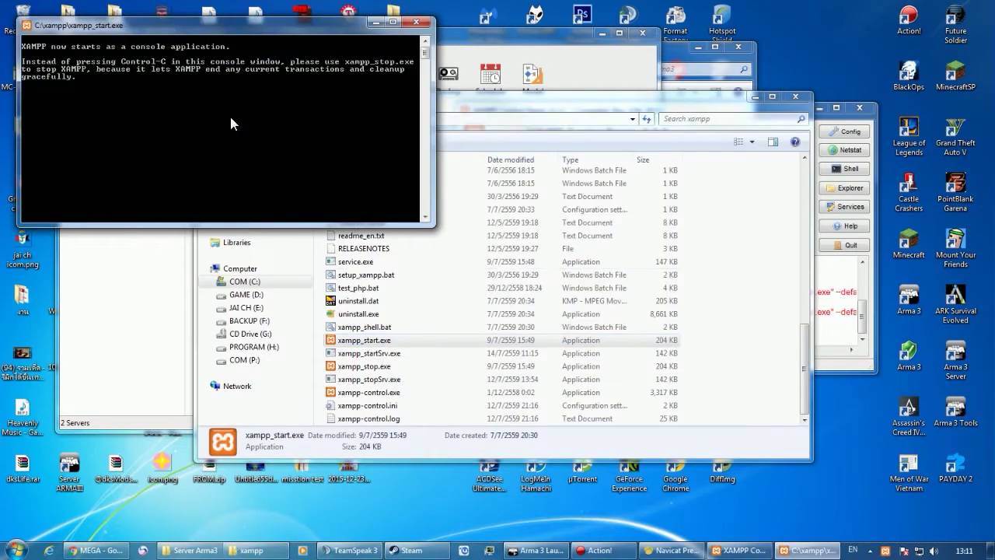
pyautogui.click(828, 126)
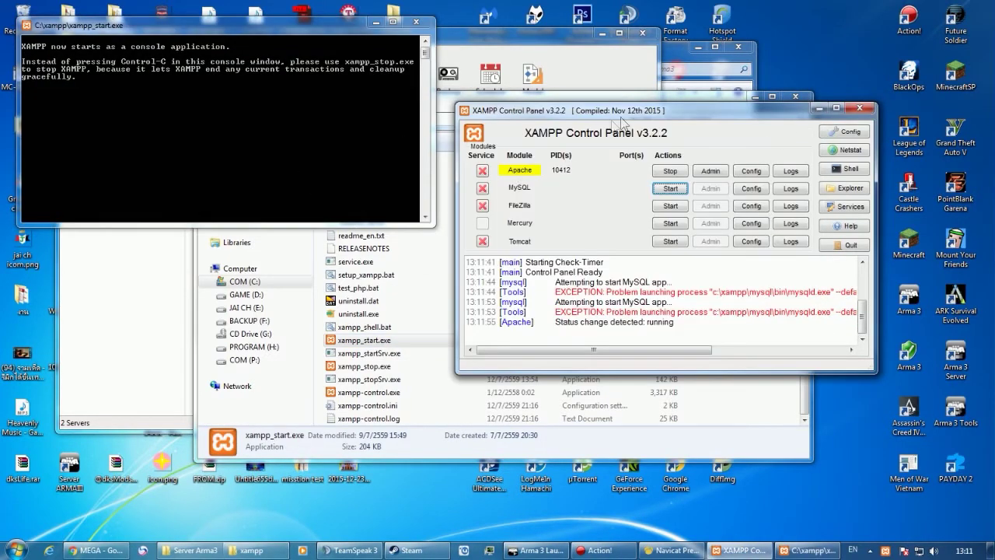
pyautogui.moveTo(634, 110); pyautogui.dragTo(637, 88)
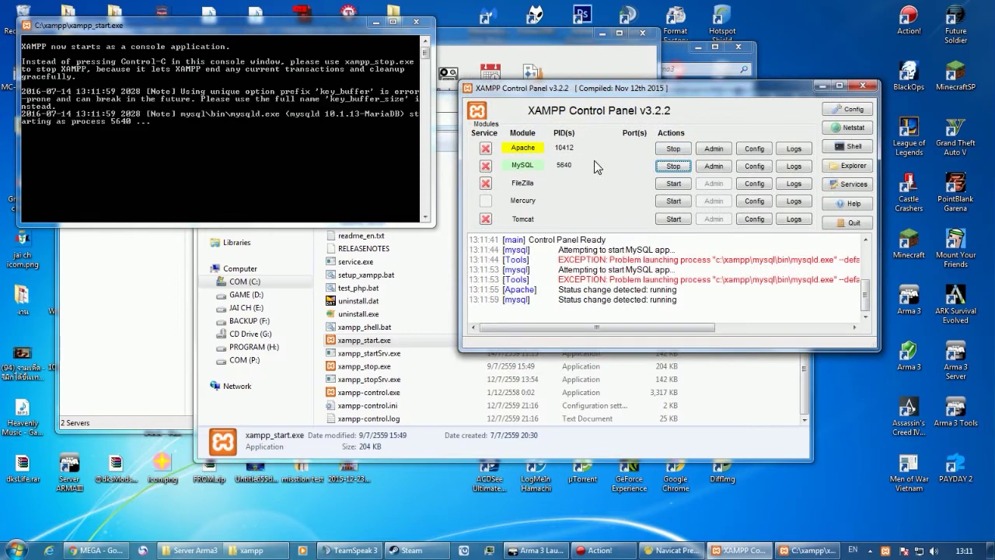
pyautogui.click(670, 149)
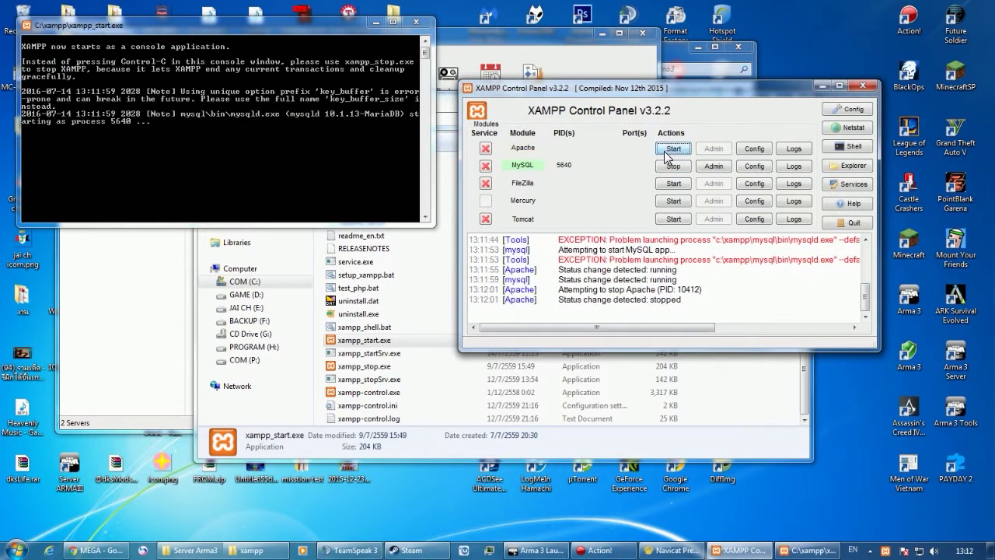
pyautogui.click(303, 190)
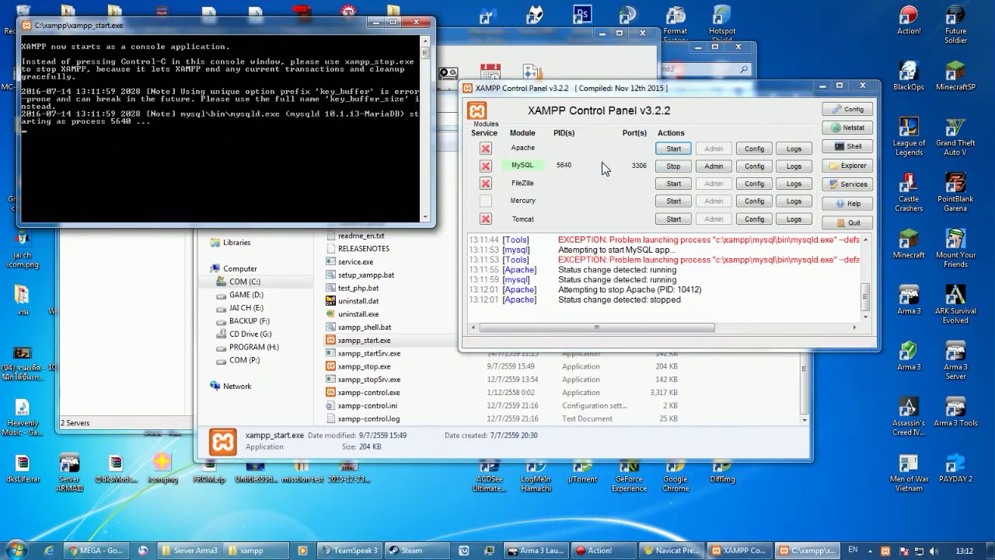
pyautogui.hotkey('alt', 'F4')
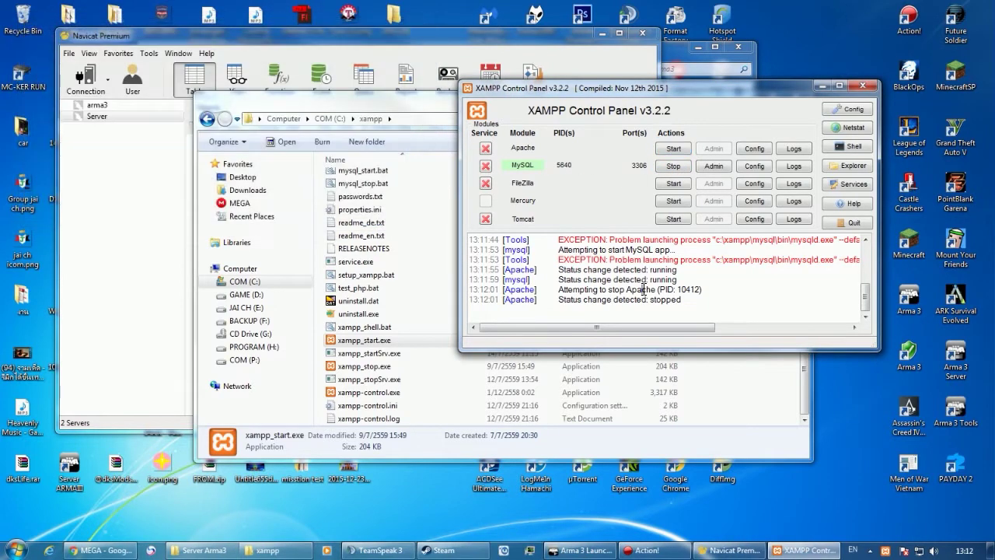
pyautogui.click(822, 85)
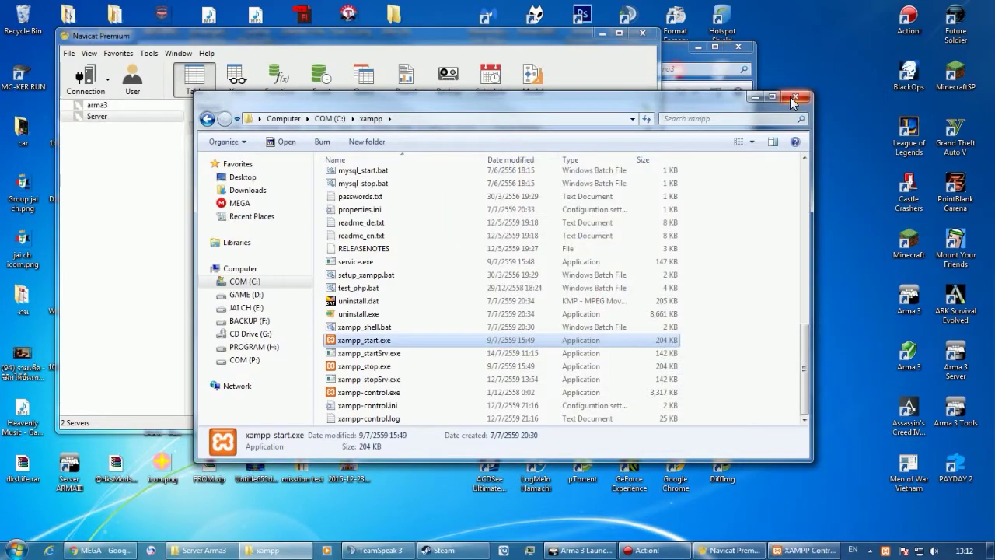
# Open the Server connection and delete its old altislife database.
pyautogui.click(799, 96)
pyautogui.click(366, 45)
pyautogui.moveTo(365, 45); pyautogui.dragTo(453, 44)
pyautogui.doubleClick(222, 115)
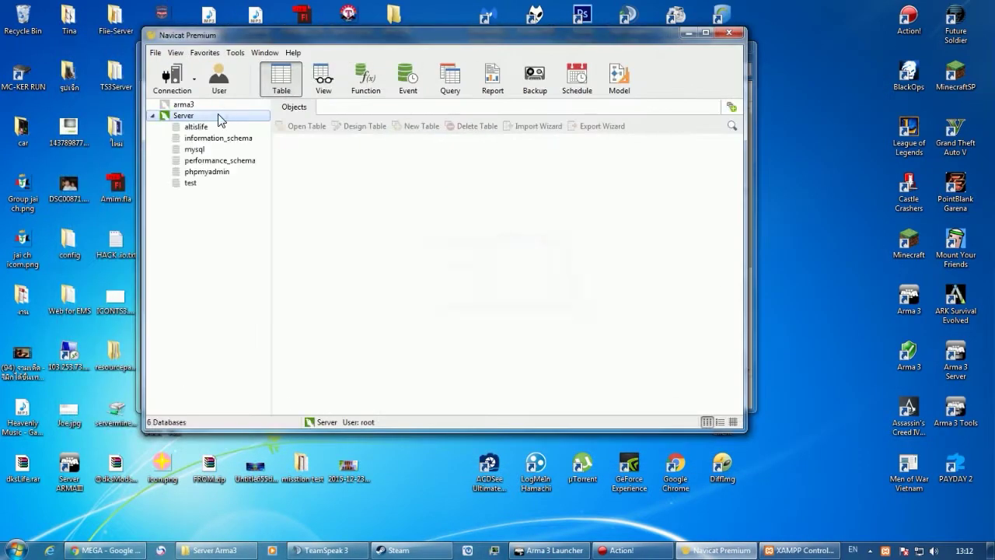
pyautogui.click(207, 128)
pyautogui.click(209, 119)
pyautogui.click(209, 127)
pyautogui.click(210, 119)
pyautogui.click(209, 127)
pyautogui.press('Delete')
pyautogui.press('Escape')
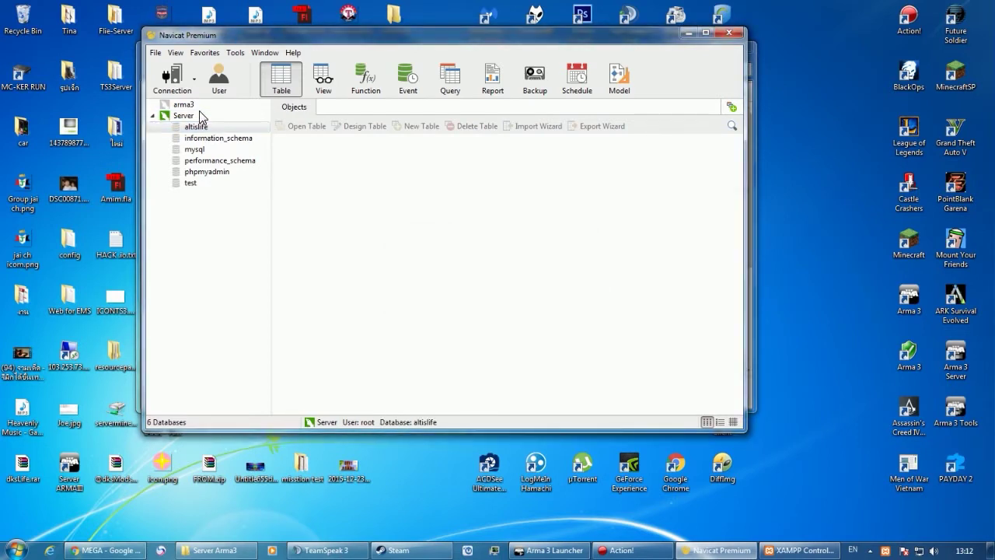
# Delete the arma3 connection, leaving only Server.
pyautogui.click(199, 116)
pyautogui.doubleClick(200, 104)
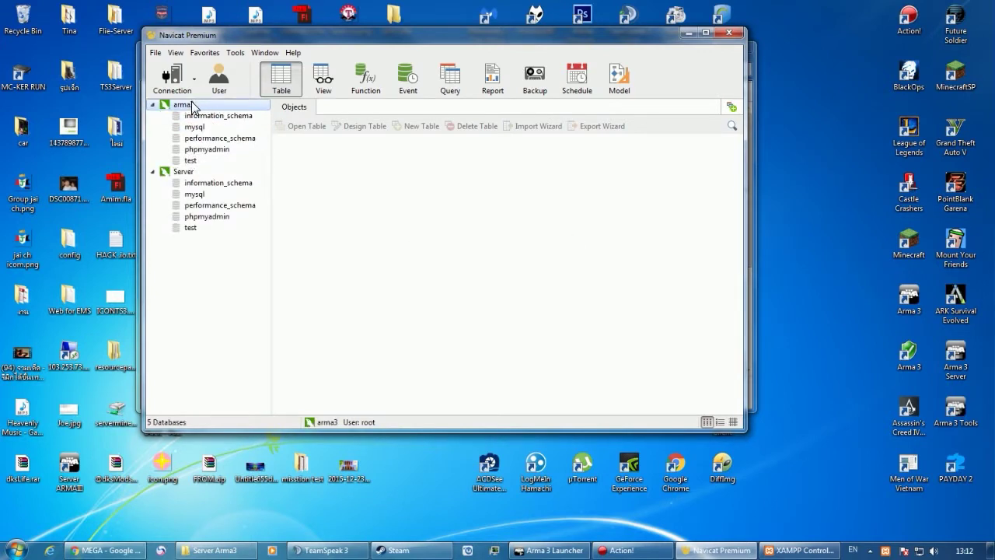
pyautogui.rightClick(193, 105)
pyautogui.moveTo(230, 310)
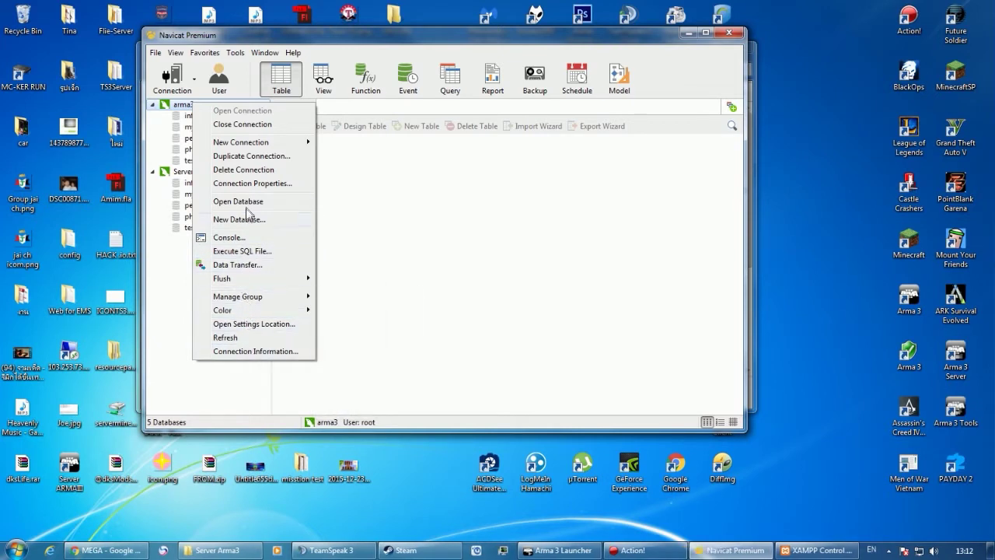
pyautogui.click(254, 170)
pyautogui.press('Return')
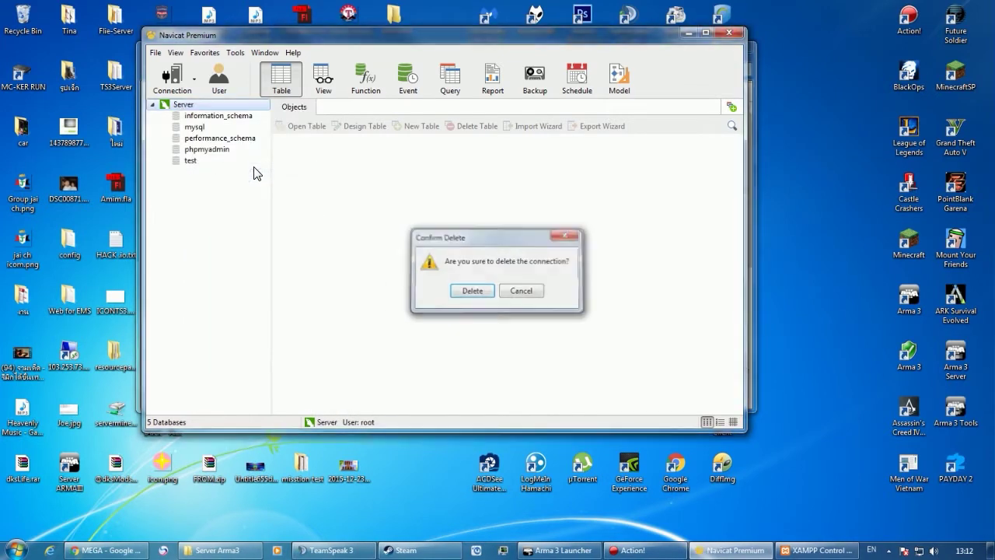
# Start Execute SQL File on Server and browse to the Desktop's Server Arma3 folder.
pyautogui.rightClick(207, 108)
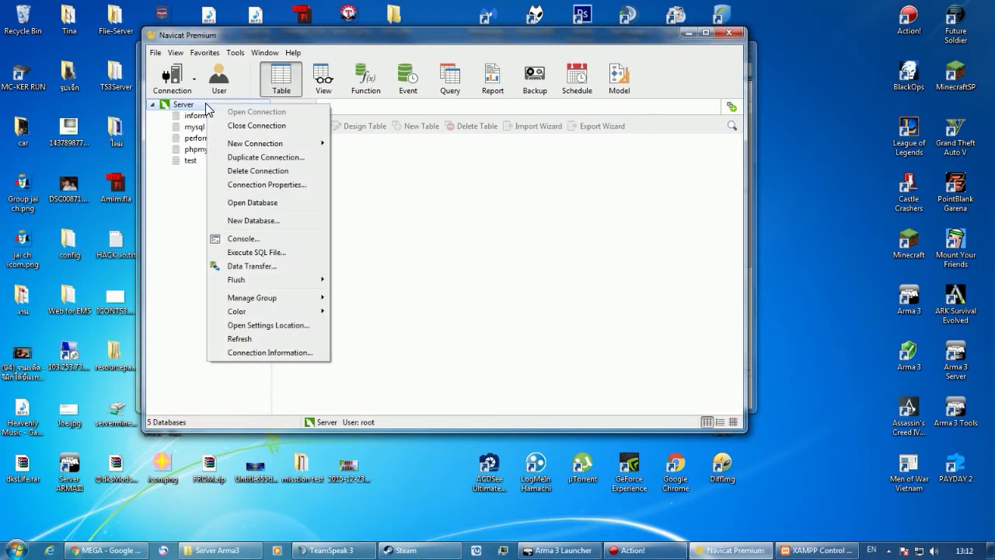
pyautogui.click(239, 253)
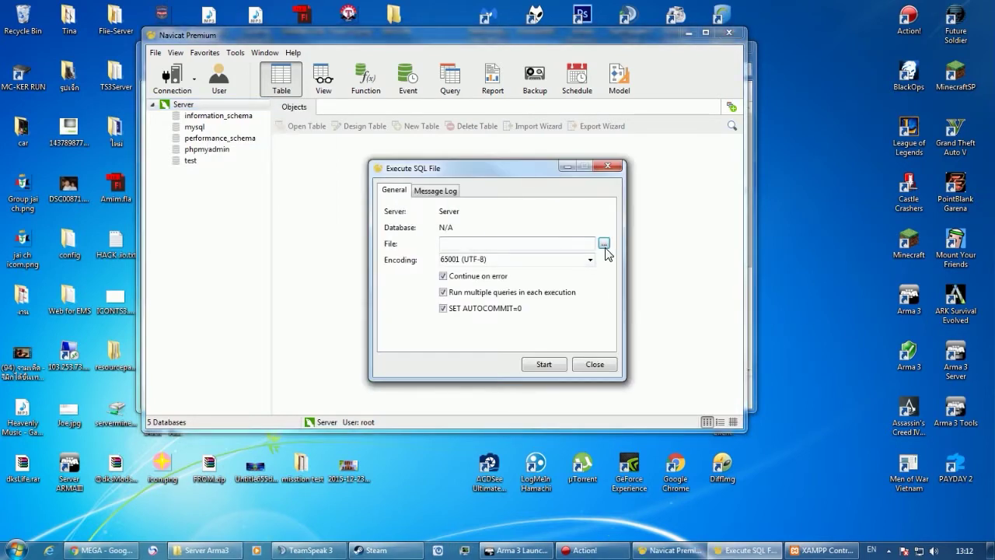
pyautogui.click(604, 245)
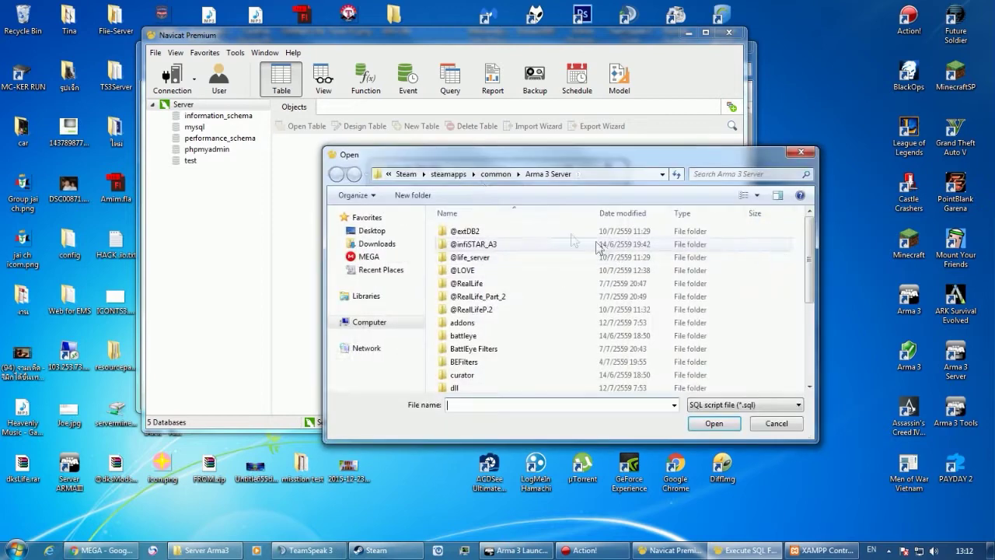
pyautogui.moveTo(492, 156); pyautogui.dragTo(360, 74)
pyautogui.click(235, 141)
pyautogui.scroll(-10, 504, 212)
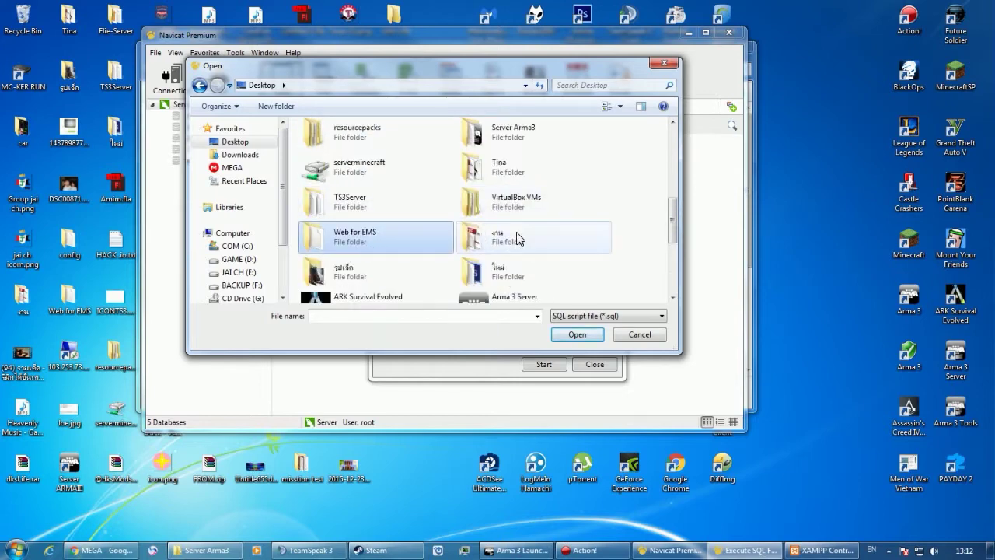
pyautogui.scroll(1, 383, 220)
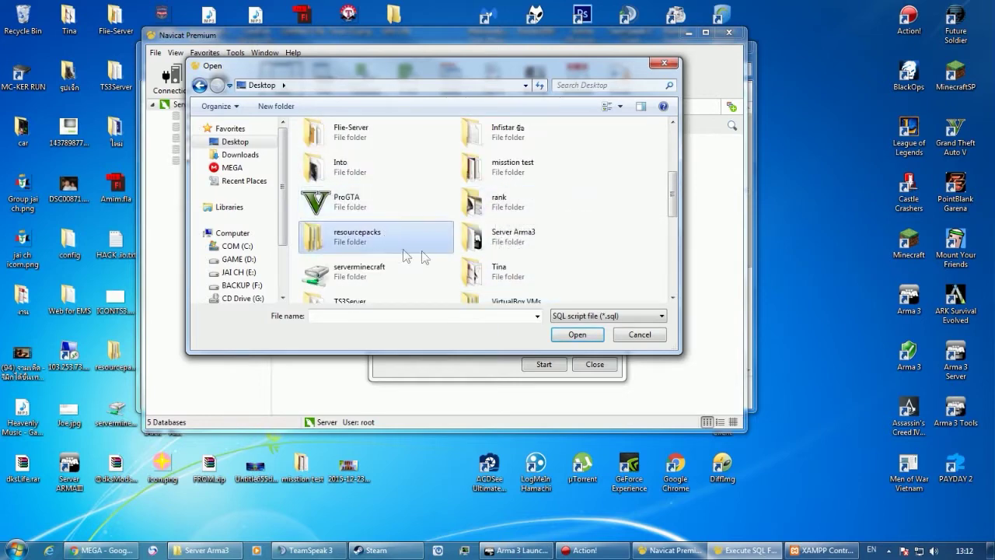
pyautogui.click(493, 223)
pyautogui.doubleClick(493, 237)
# Run AltisLife.sql, which finishes with 21 errors out of 23 queries.
pyautogui.scroll(-1, 400, 193)
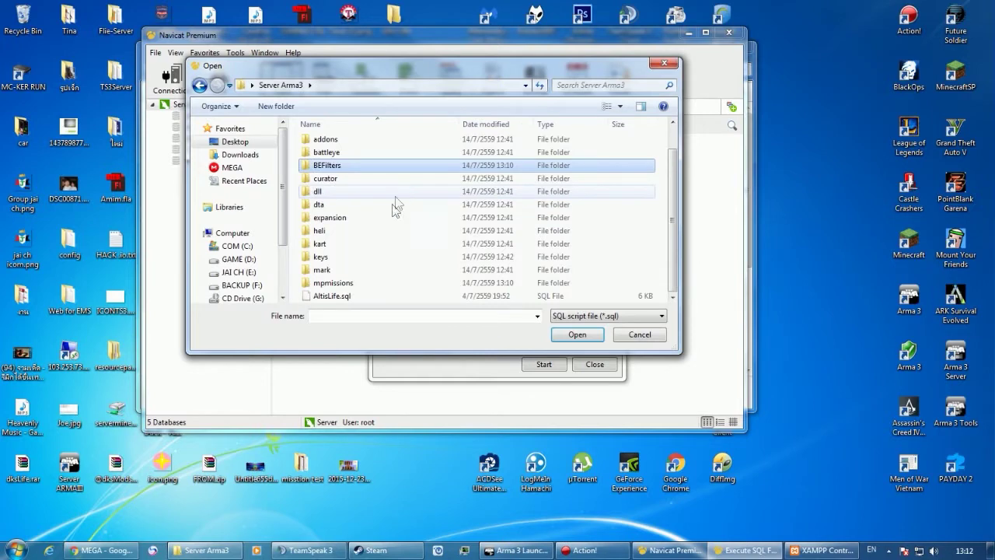
pyautogui.click(342, 295)
pyautogui.doubleClick(347, 295)
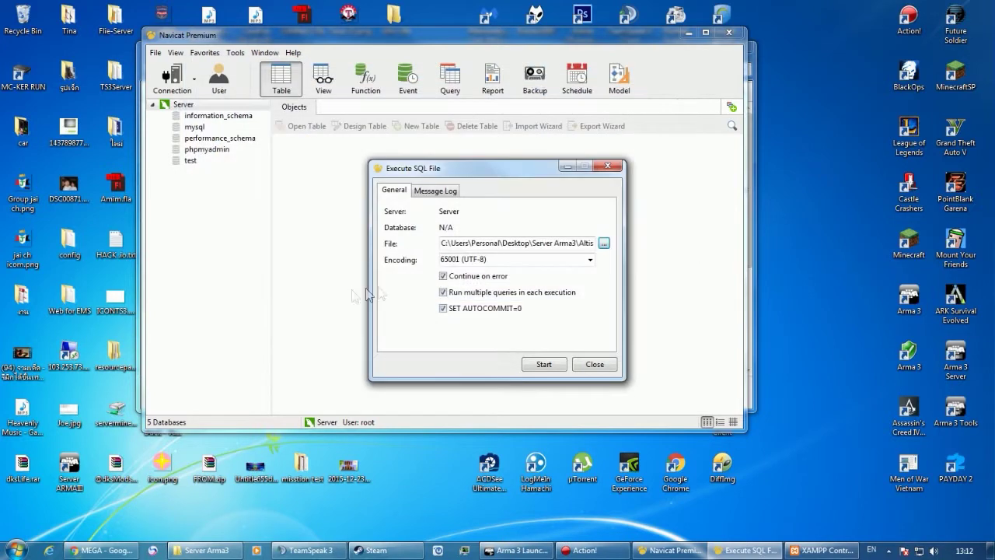
pyautogui.click(544, 364)
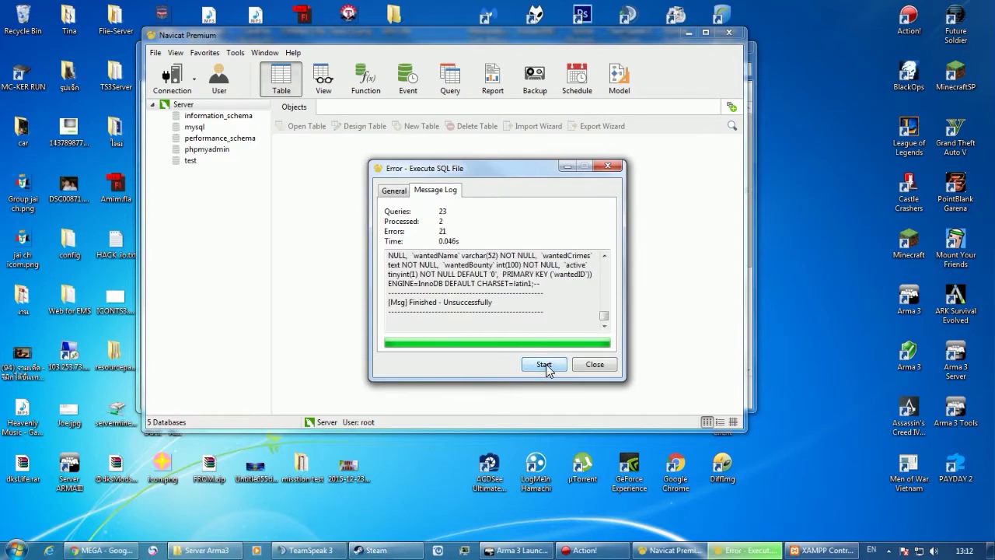
pyautogui.click(595, 365)
# Refresh the Server connection and open the altislife database's players table.
pyautogui.rightClick(234, 104)
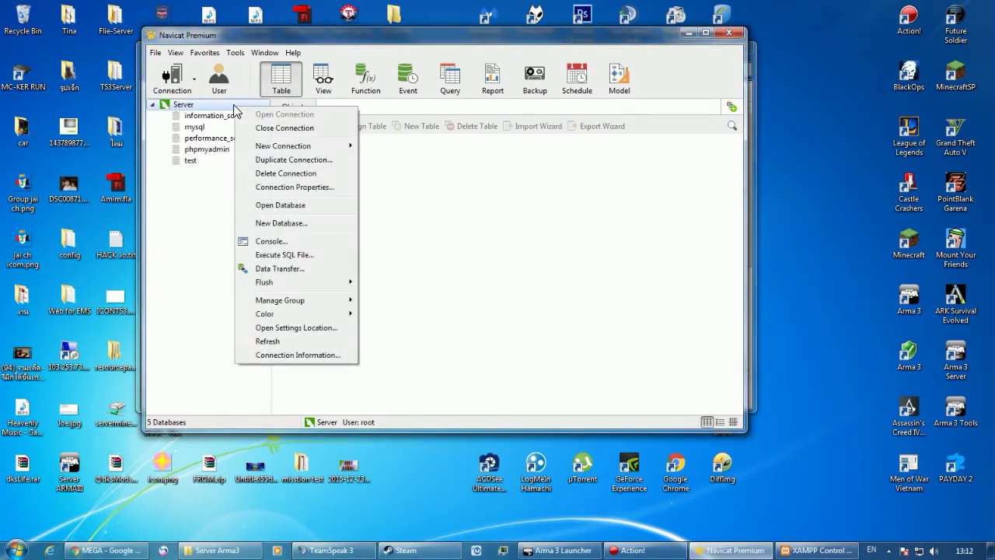
pyautogui.click(264, 336)
pyautogui.doubleClick(194, 116)
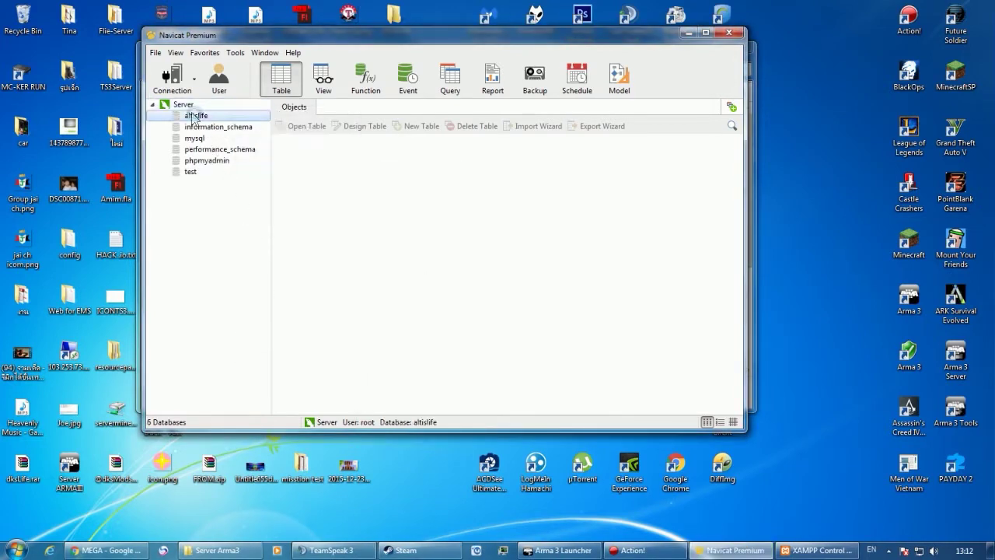
pyautogui.doubleClick(293, 172)
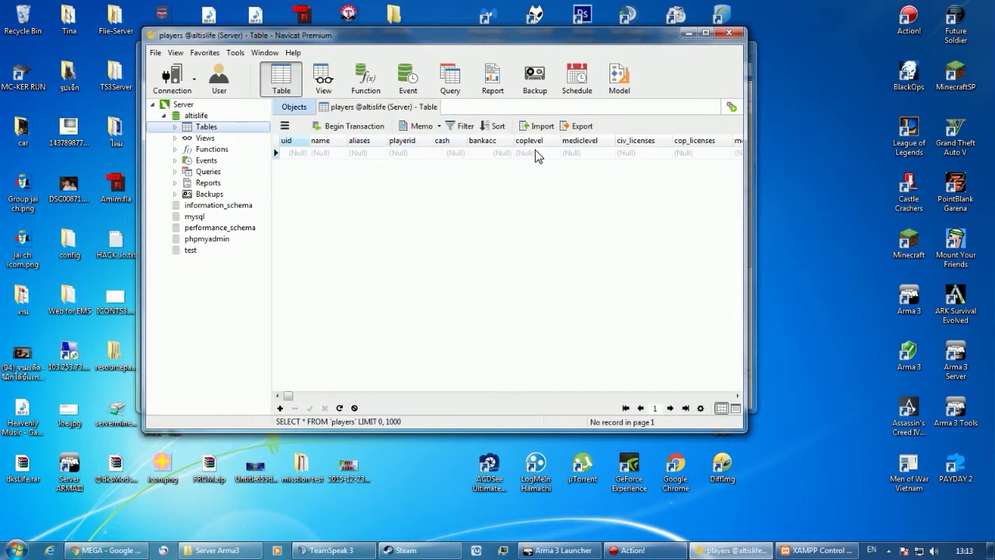
# Inspect the coplevel and mediclevel value lists without changing anything.
pyautogui.click(551, 154)
pyautogui.click(554, 154)
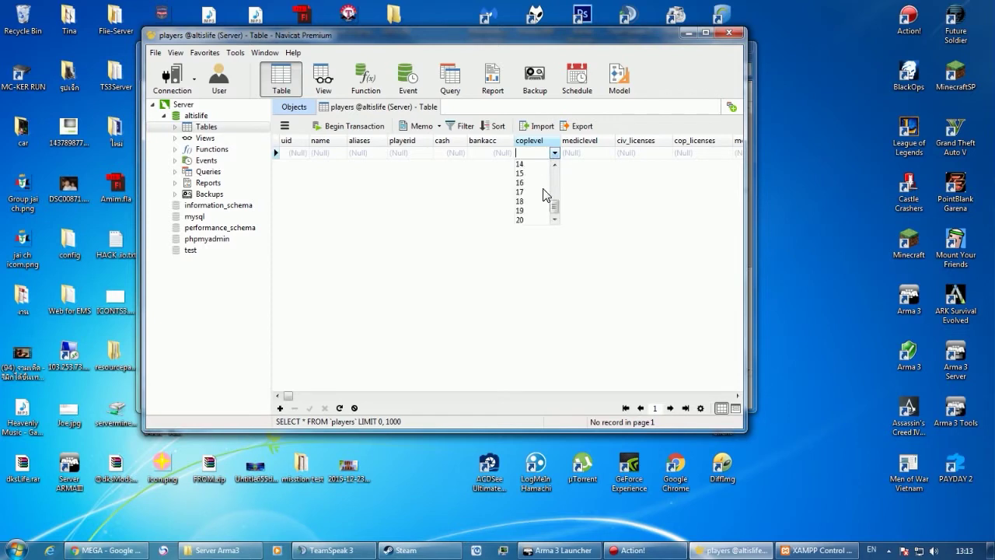
pyautogui.click(554, 154)
pyautogui.click(570, 154)
pyautogui.click(609, 153)
pyautogui.scroll(-4, 567, 202)
pyautogui.click(608, 154)
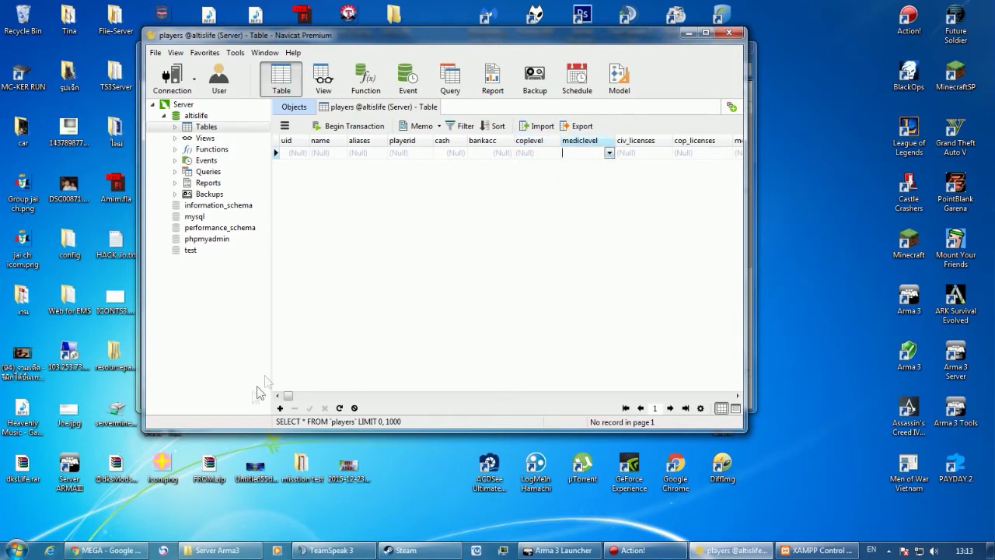
pyautogui.moveTo(286, 395); pyautogui.dragTo(273, 379)
pyautogui.moveTo(527, 45); pyautogui.dragTo(651, 49)
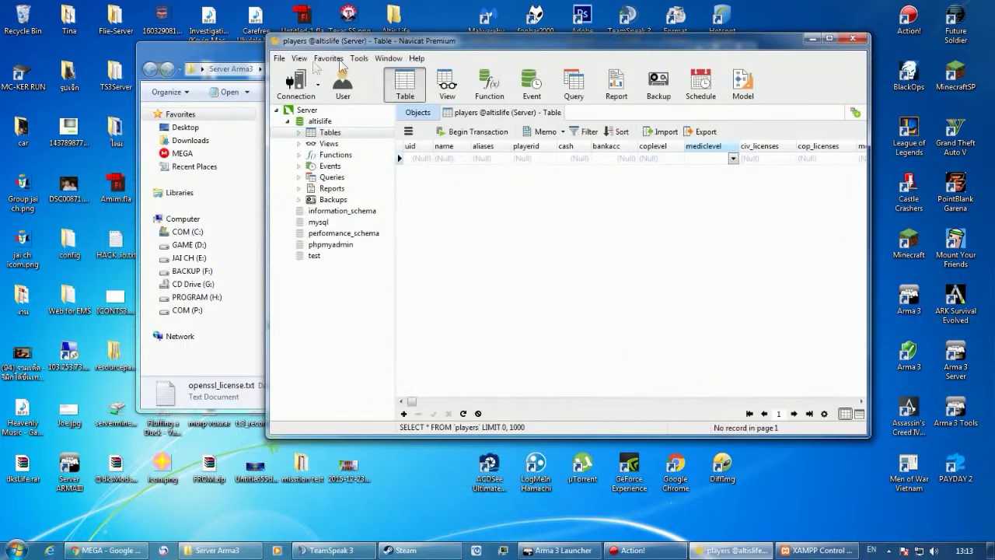
# Try TADST.exe in Server Arma3, dismiss its application error, and delete the broken file.
pyautogui.click(186, 54)
pyautogui.click(379, 182)
pyautogui.scroll(-4, 399, 189)
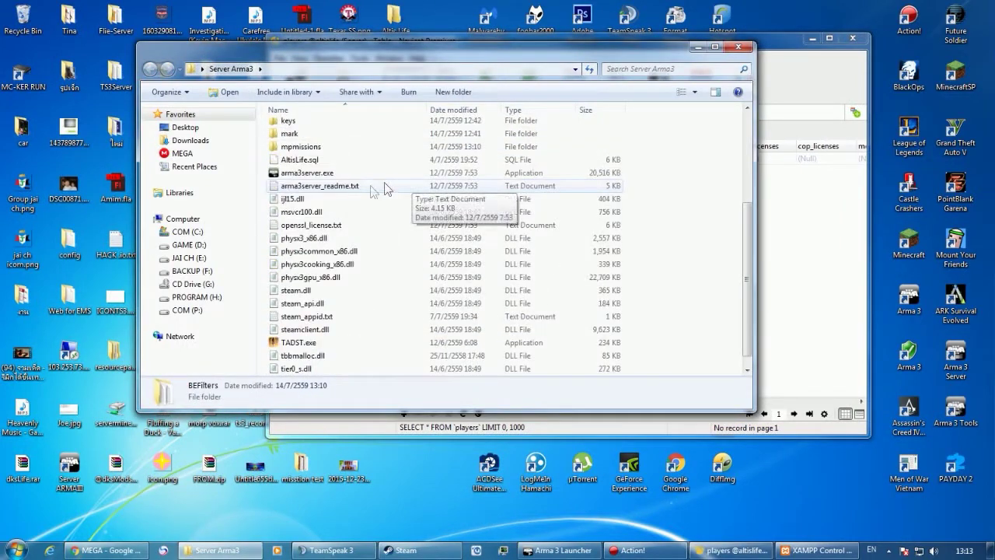
pyautogui.doubleClick(322, 330)
pyautogui.click(636, 322)
pyautogui.press('Delete')
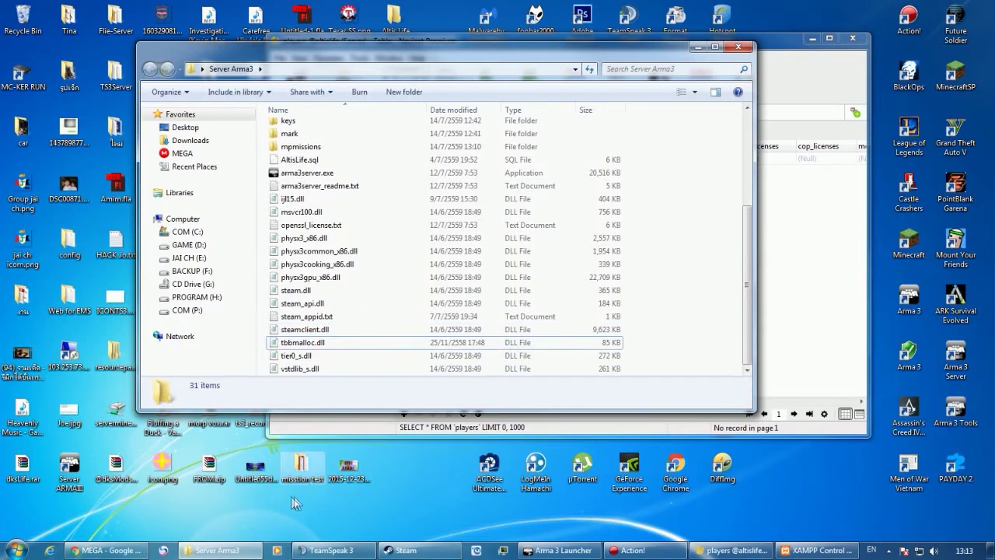
# Copy the working TADST.exe from the Arma 3 Server folder into Server Arma3 and start it.
pyautogui.doubleClick(69, 465)
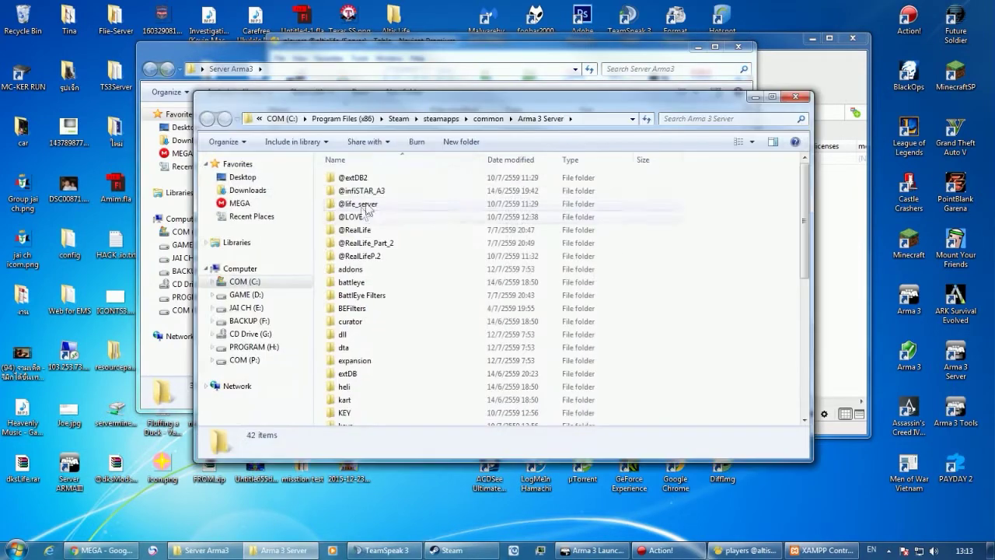
pyautogui.scroll(-7, 414, 257)
pyautogui.click(348, 365)
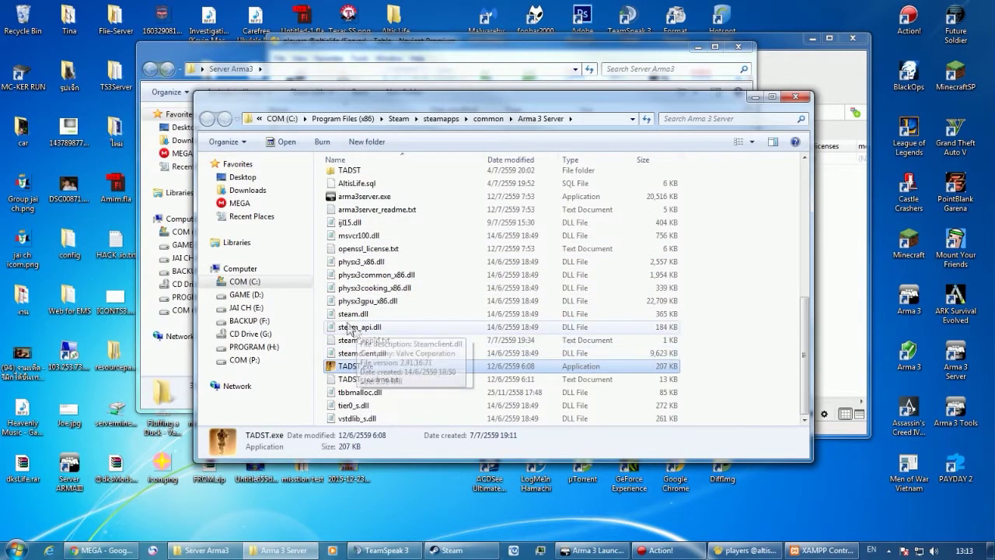
pyautogui.click(795, 96)
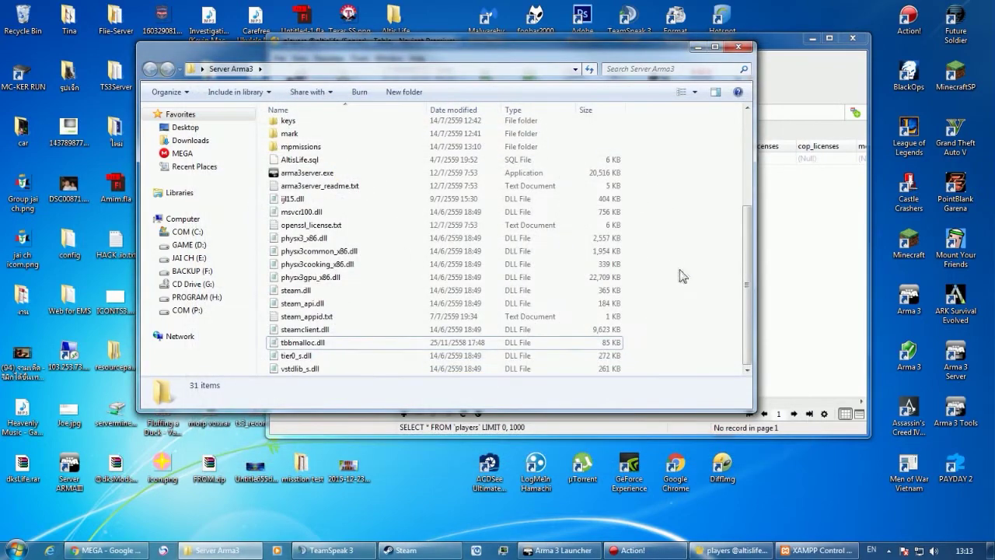
pyautogui.hotkey('ctrl', 'v')
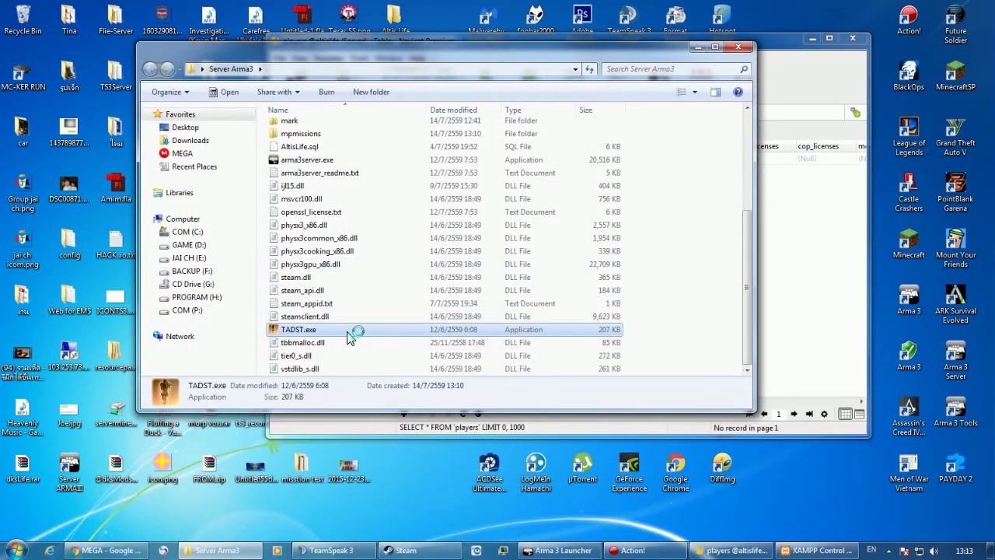
pyautogui.click(534, 316)
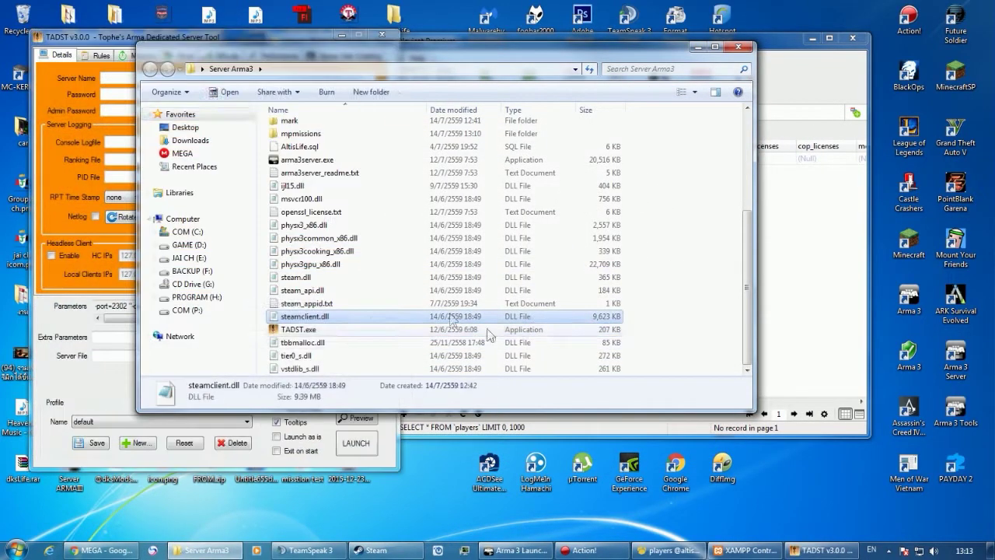
# Create a new TADST settings profile named Server.
pyautogui.moveTo(146, 36); pyautogui.dragTo(273, 36)
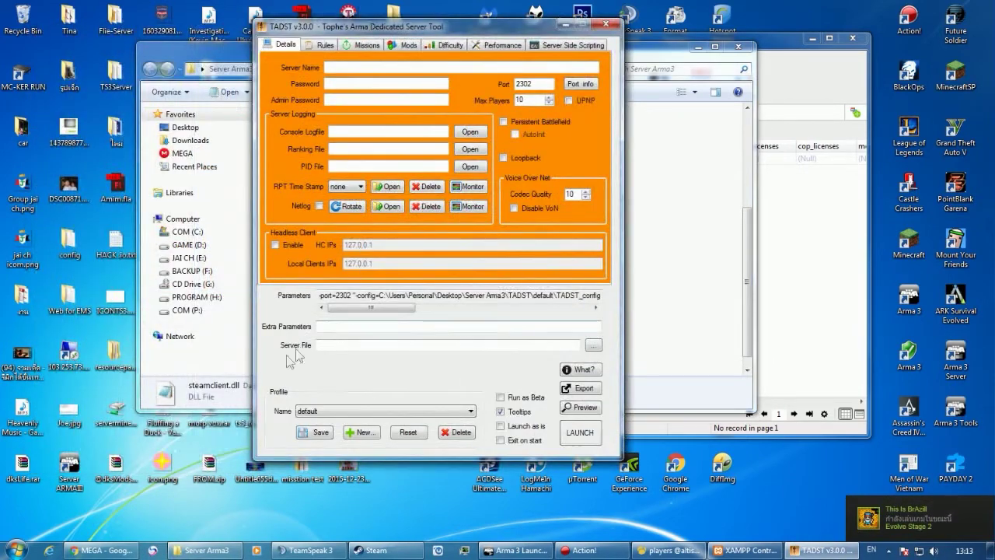
pyautogui.click(365, 433)
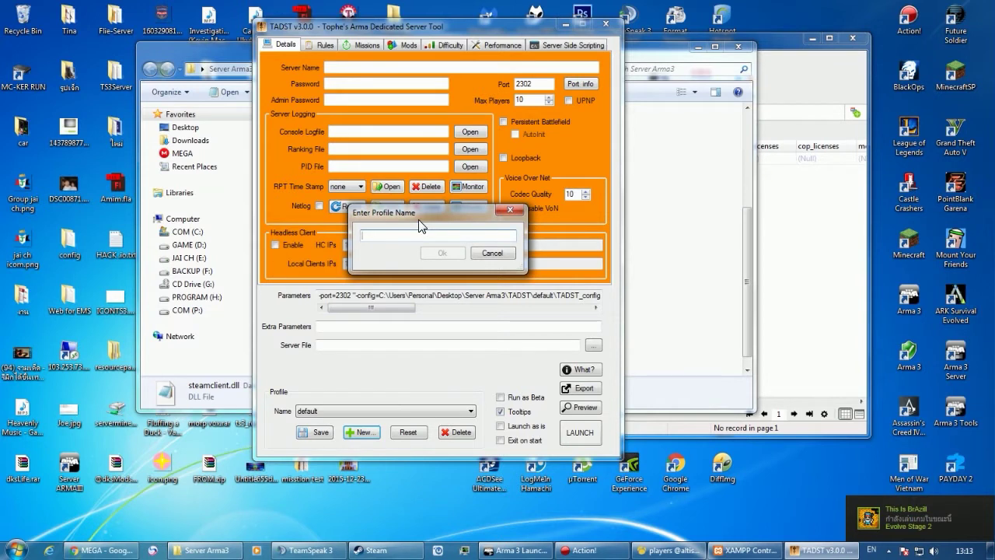
pyautogui.write('Server')
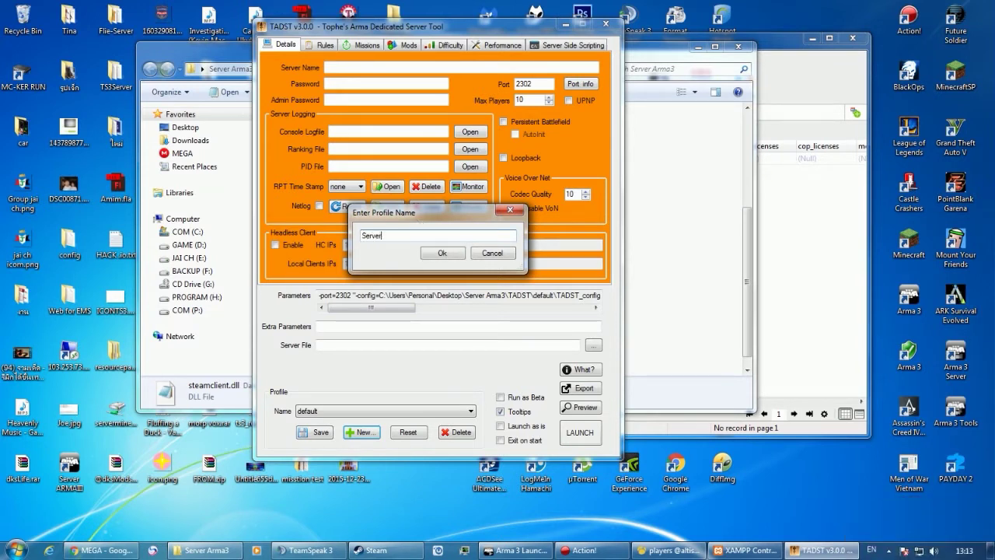
pyautogui.click(449, 255)
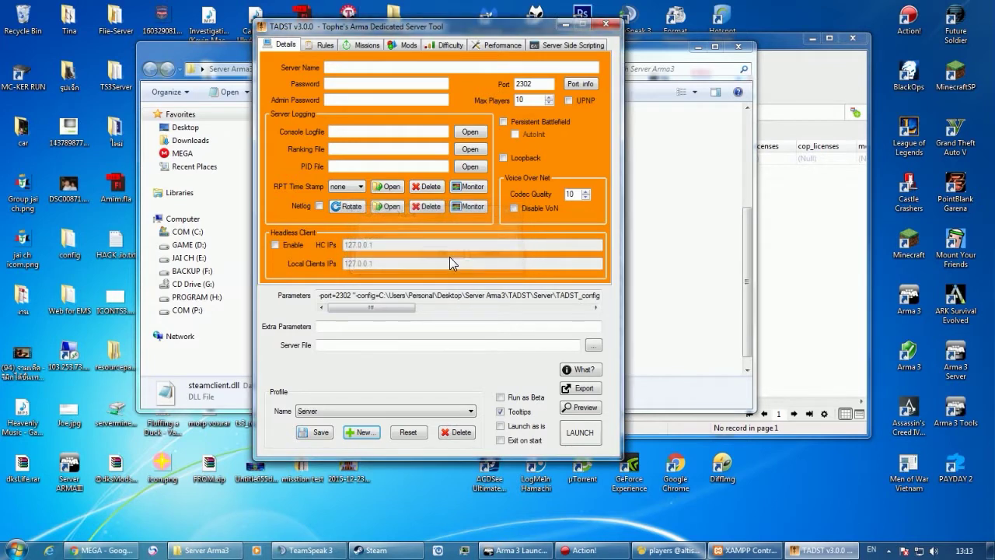
# Enter server name 'Server Arma3 Altis Life Thailand', 75 max players, and the admin password.
pyautogui.click(371, 68)
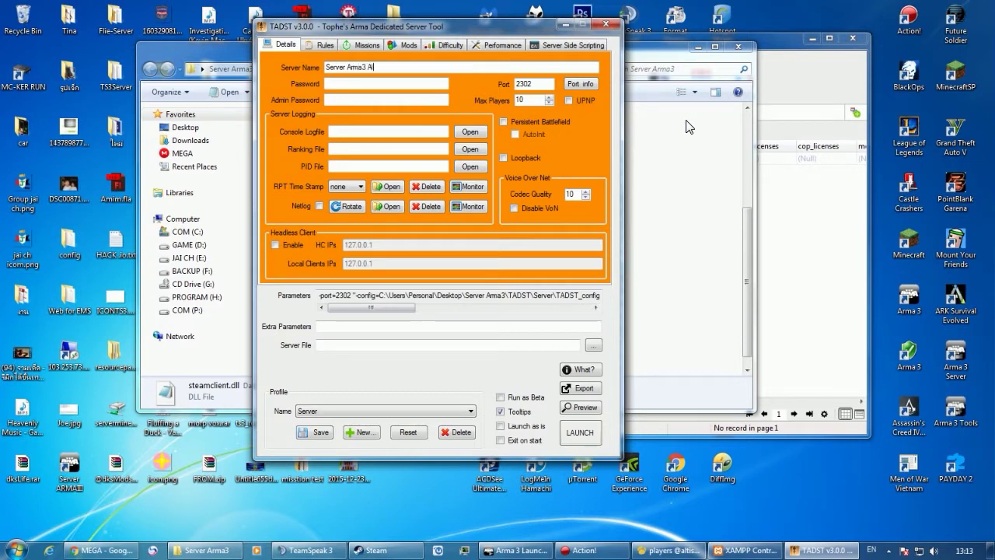
pyautogui.write('Life Thailand')
pyautogui.click(530, 102)
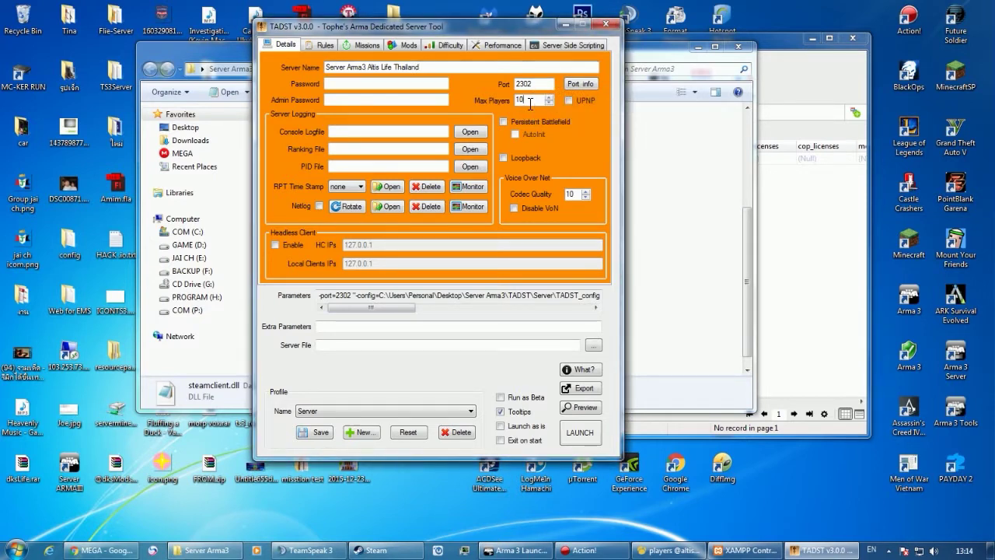
pyautogui.press('BackSpace')
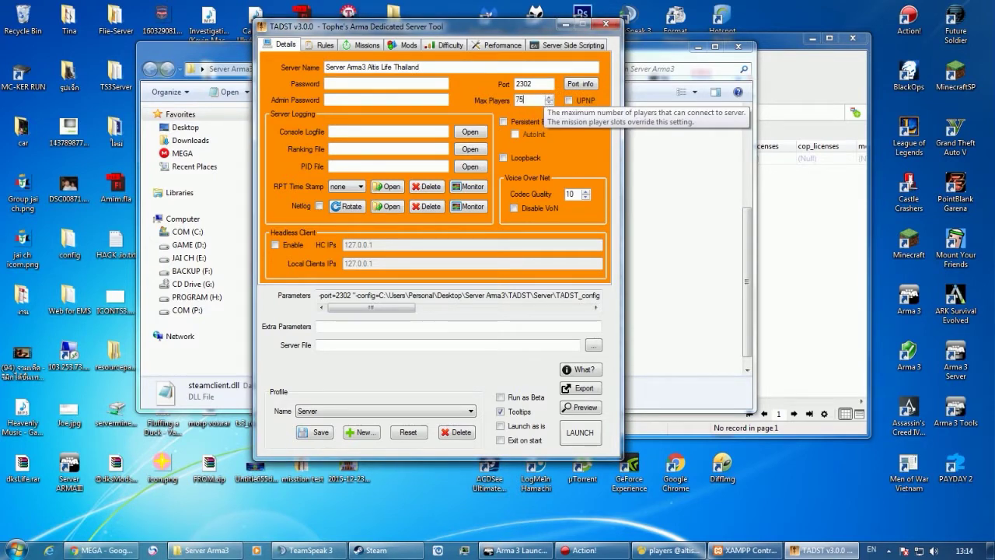
pyautogui.click(360, 101)
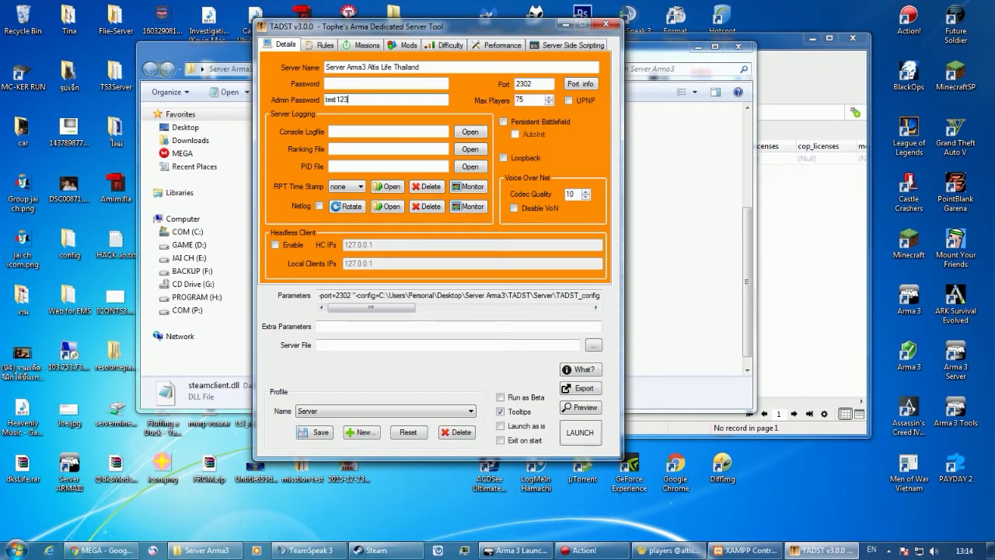
# Set arma3server.exe as the server file.
pyautogui.click(594, 346)
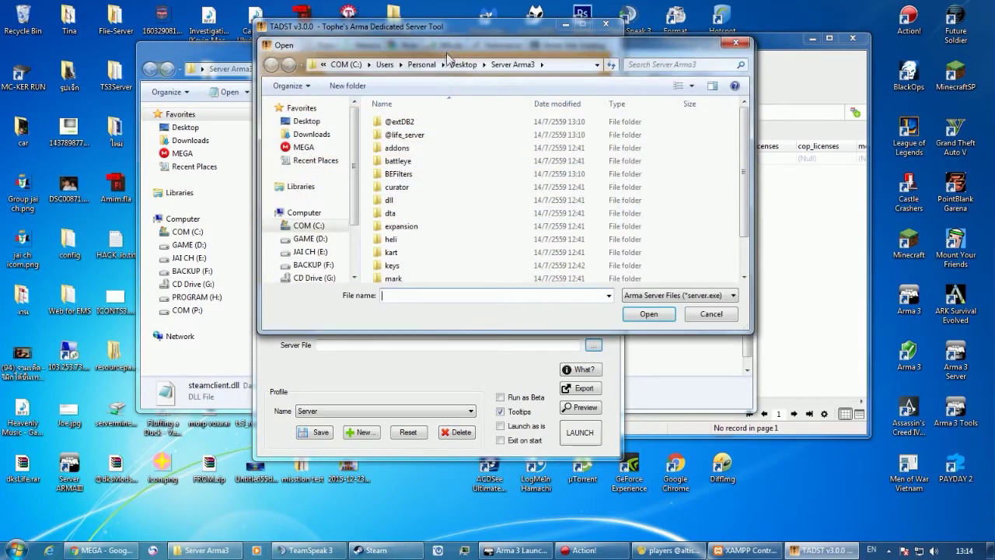
pyautogui.scroll(-1, 440, 143)
pyautogui.click(413, 276)
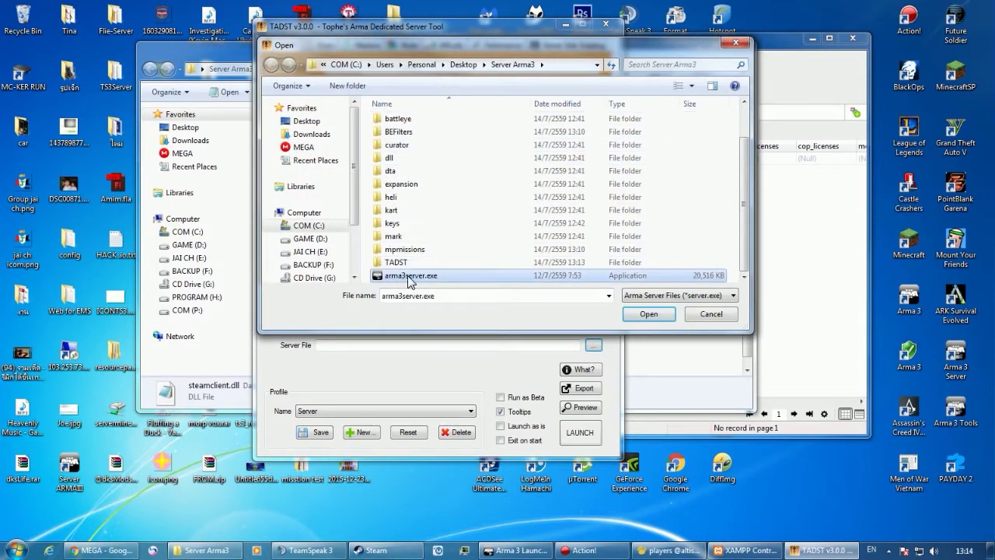
pyautogui.click(649, 314)
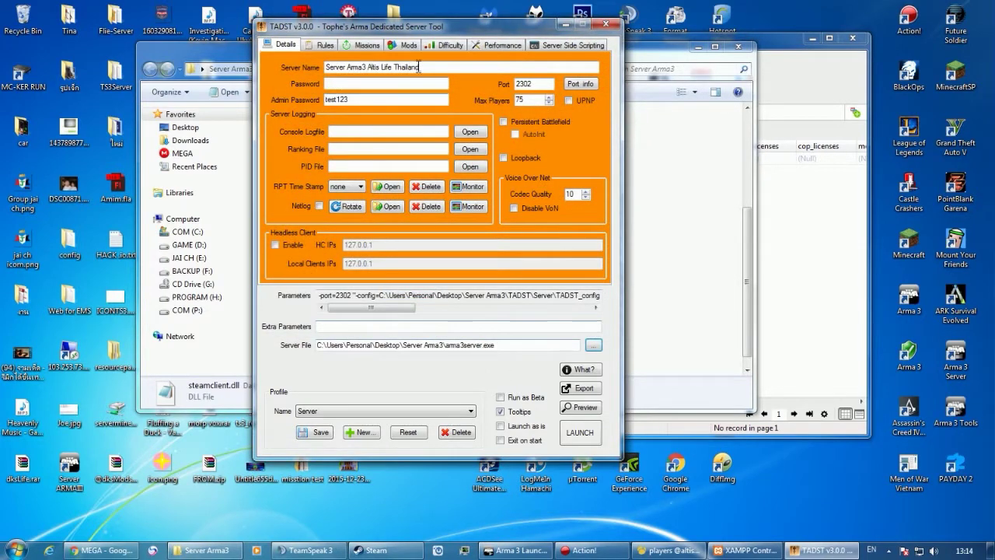
# Turn off Voting Enabled in the server rules.
pyautogui.click(320, 48)
pyautogui.click(358, 72)
pyautogui.click(393, 126)
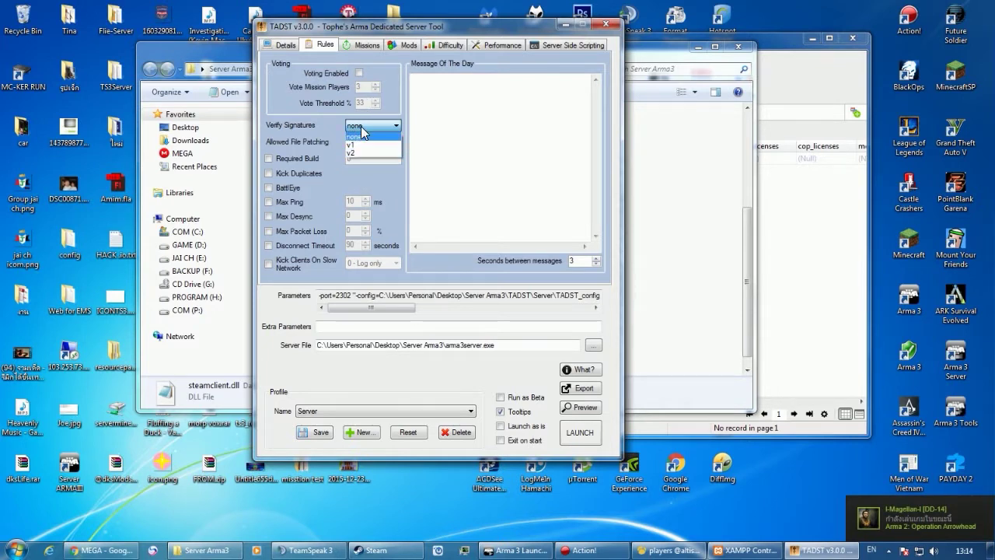
# Keep signature verification at none, enable BattlEye, and leave the disconnect timeout off.
pyautogui.click(375, 134)
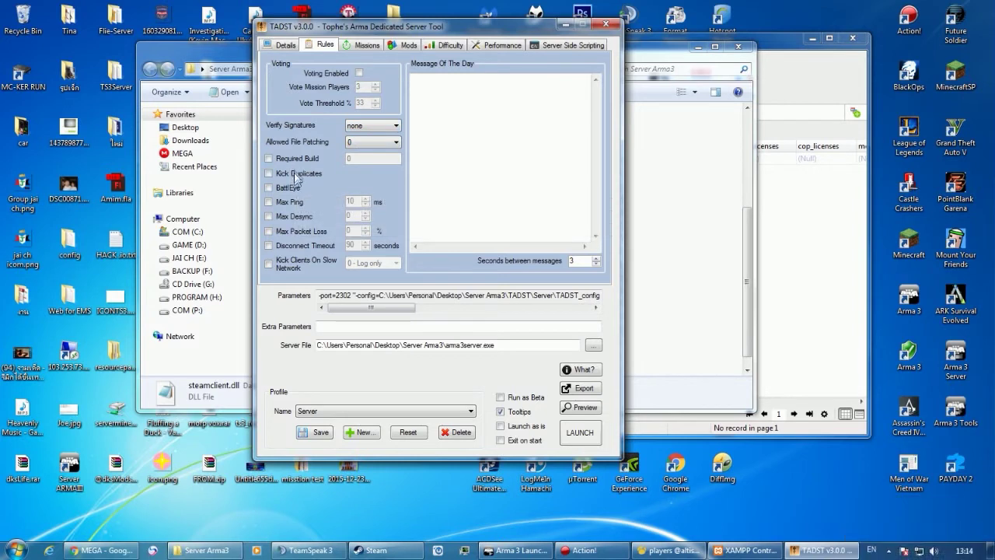
pyautogui.click(301, 187)
pyautogui.click(285, 247)
pyautogui.click(360, 247)
pyautogui.click(305, 246)
# Enable a 400 Max Ping limit, write TEST as the message of the day, and view Missions.
pyautogui.click(294, 204)
pyautogui.doubleClick(350, 201)
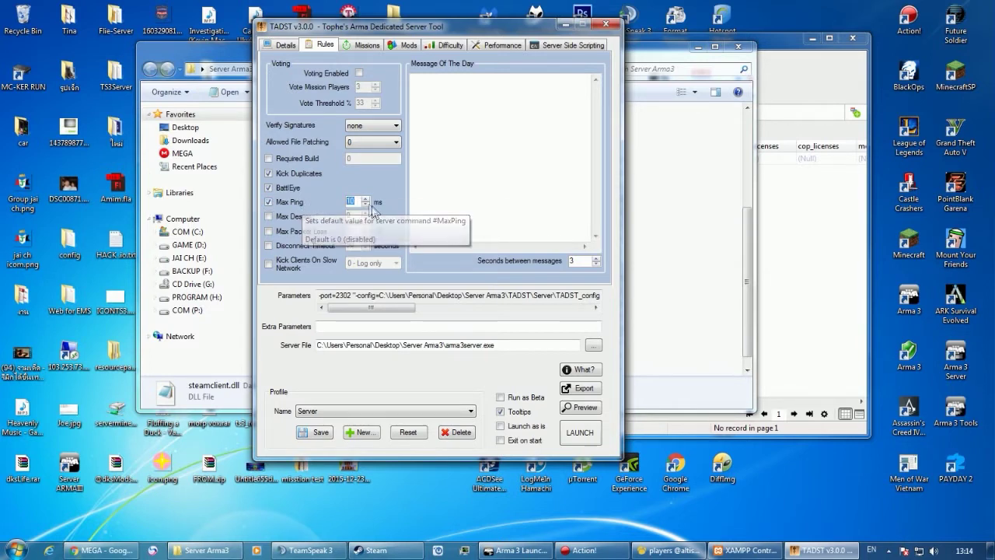
pyautogui.write('400')
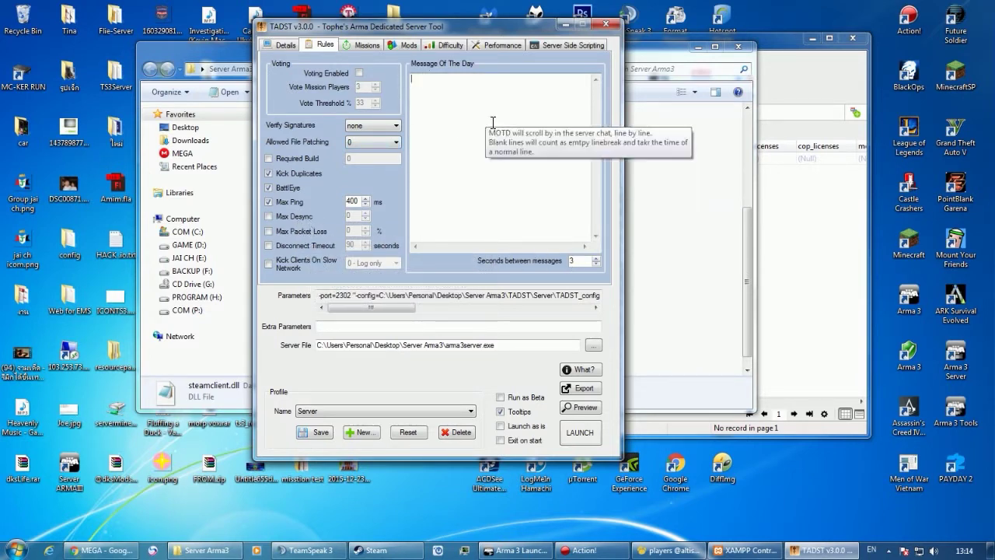
pyautogui.write('TEST tttttttttttttttttttttt')
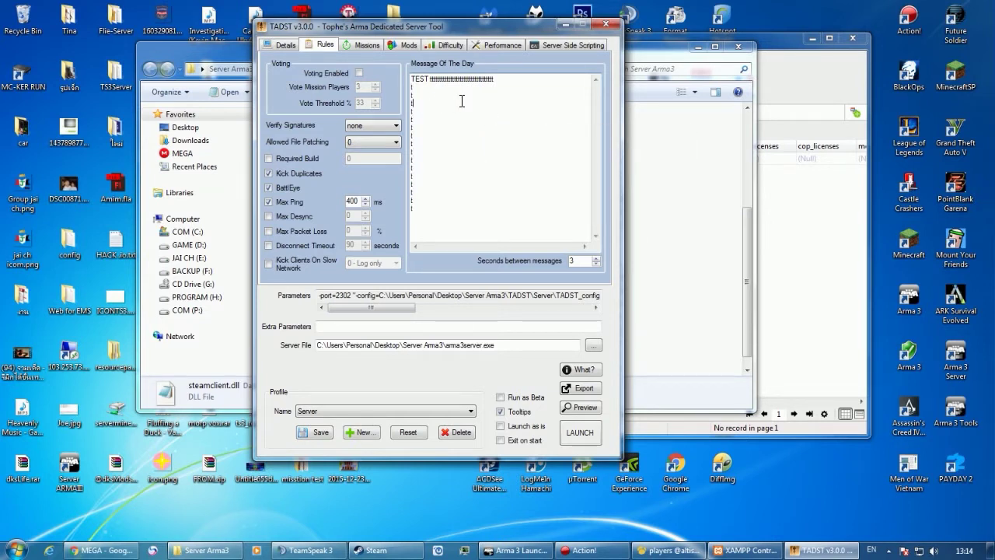
pyautogui.click(354, 44)
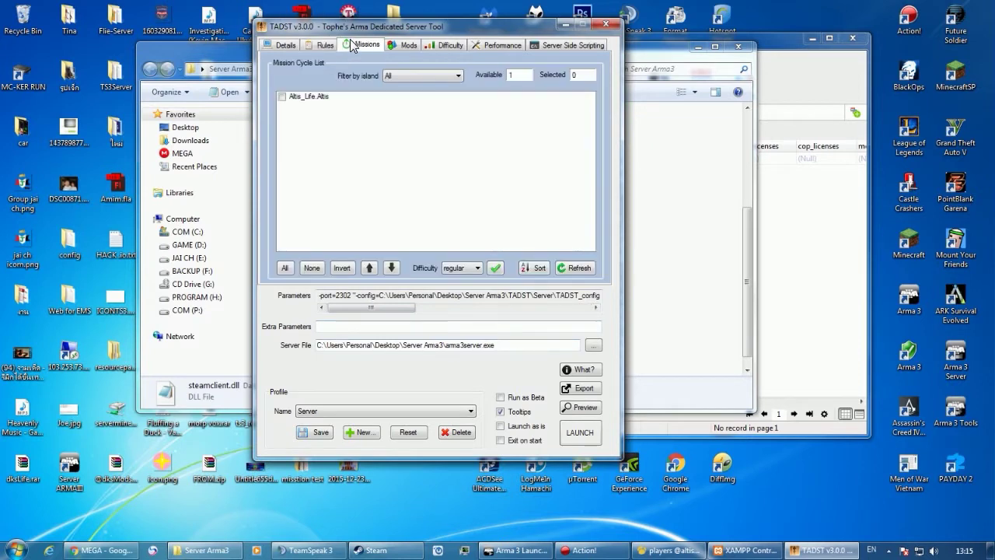
pyautogui.doubleClick(310, 98)
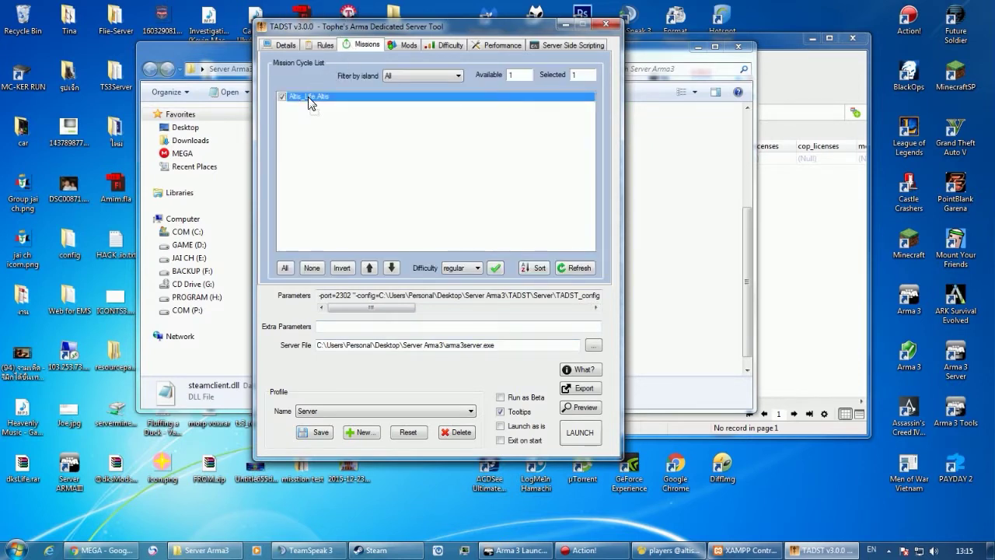
pyautogui.click(401, 46)
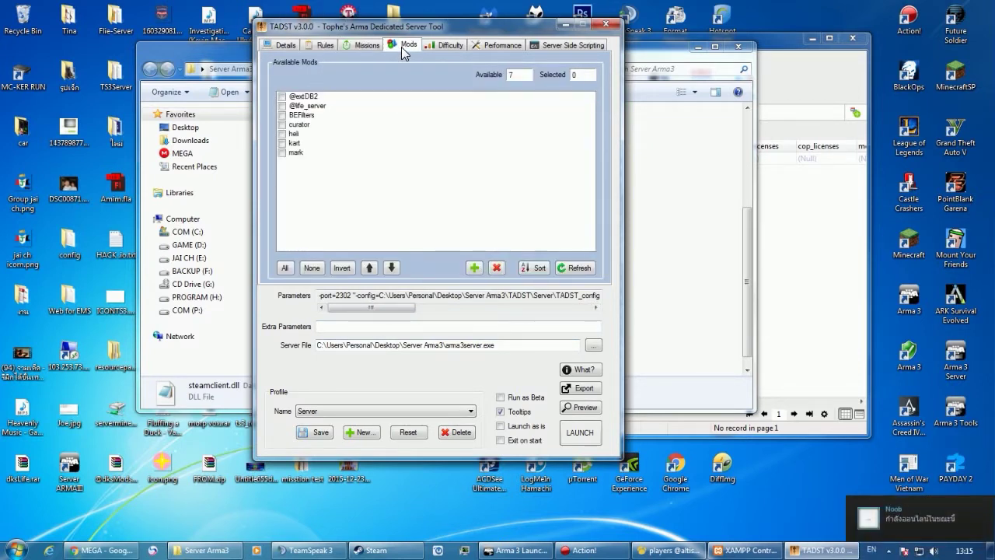
pyautogui.doubleClick(302, 97)
pyautogui.click(300, 106)
pyautogui.doubleClick(300, 109)
pyautogui.click(306, 115)
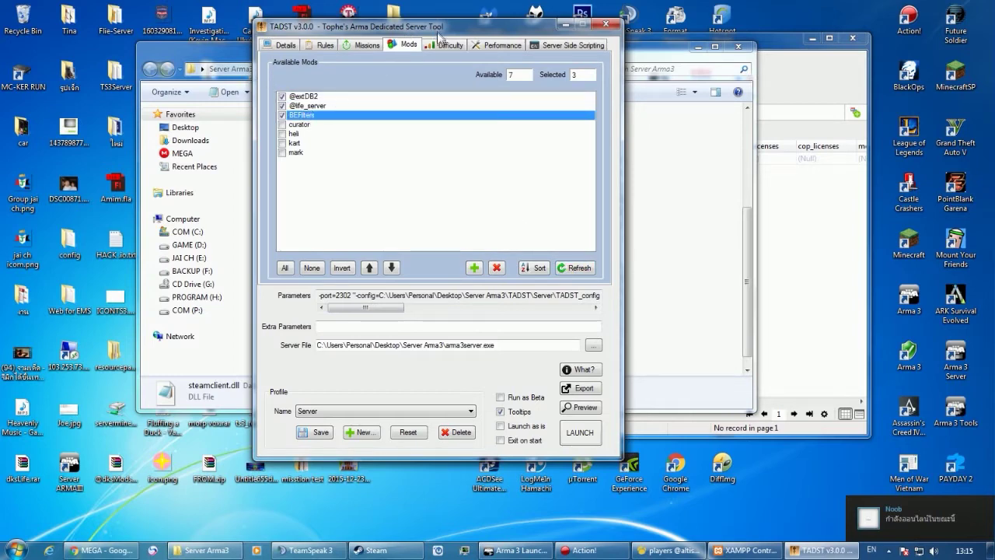
# Review the difficulty, performance and scripting settings, save the Server profile, and launch the server.
pyautogui.click(439, 44)
pyautogui.click(478, 47)
pyautogui.click(546, 47)
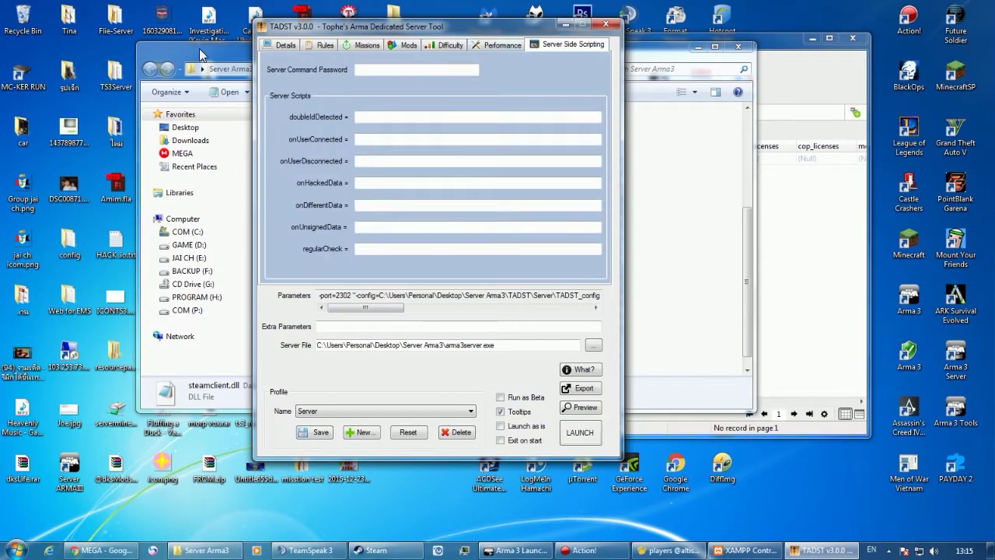
pyautogui.click(285, 46)
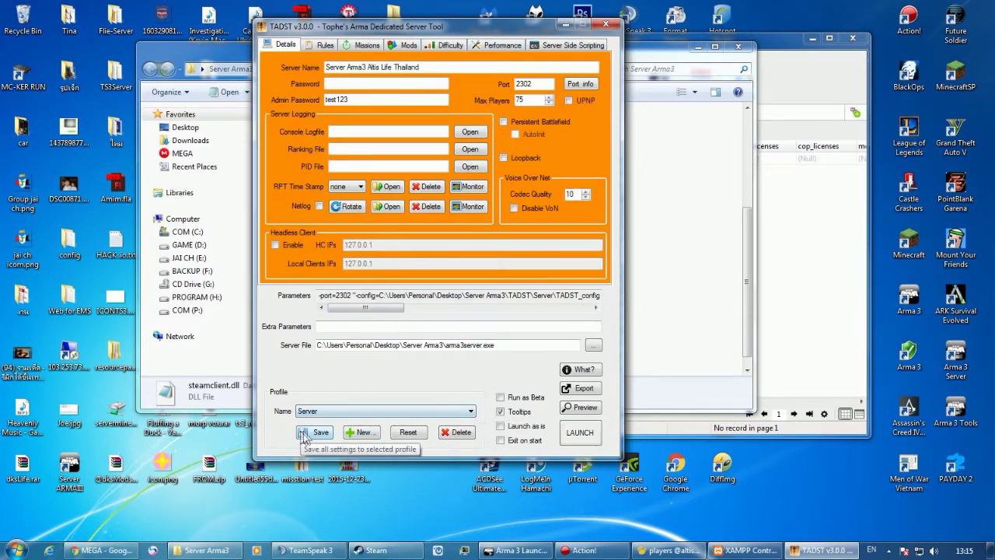
pyautogui.click(314, 432)
pyautogui.click(542, 318)
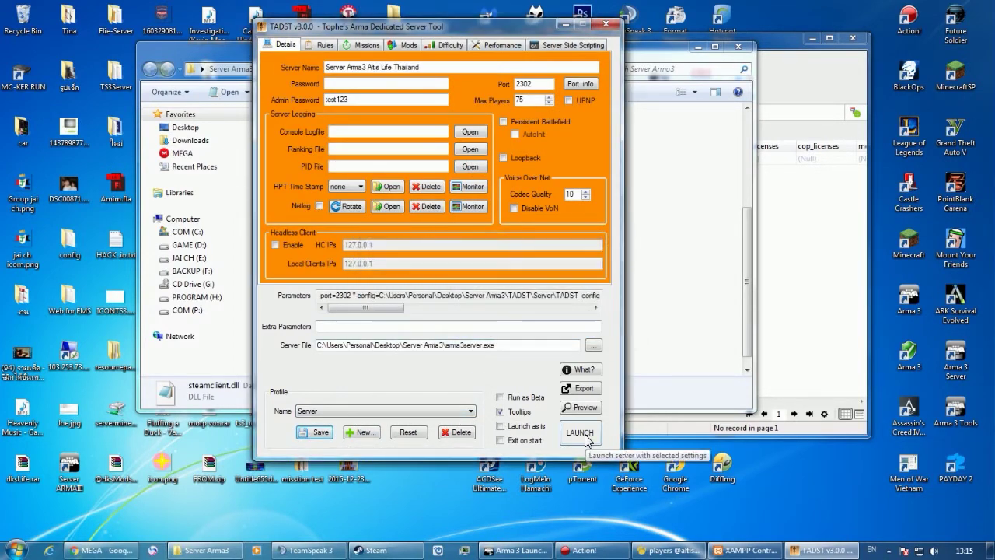
pyautogui.click(591, 426)
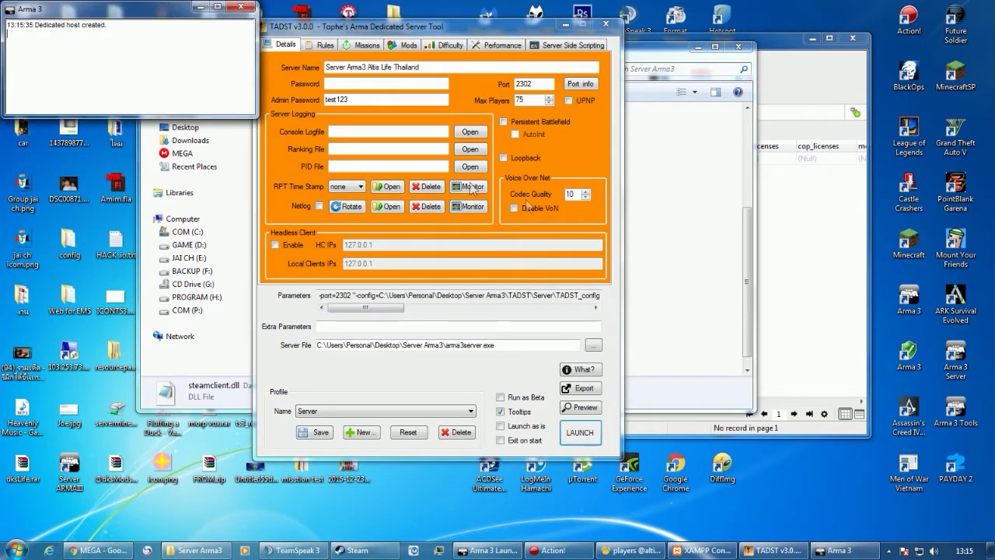
pyautogui.moveTo(90, 14); pyautogui.dragTo(129, 44)
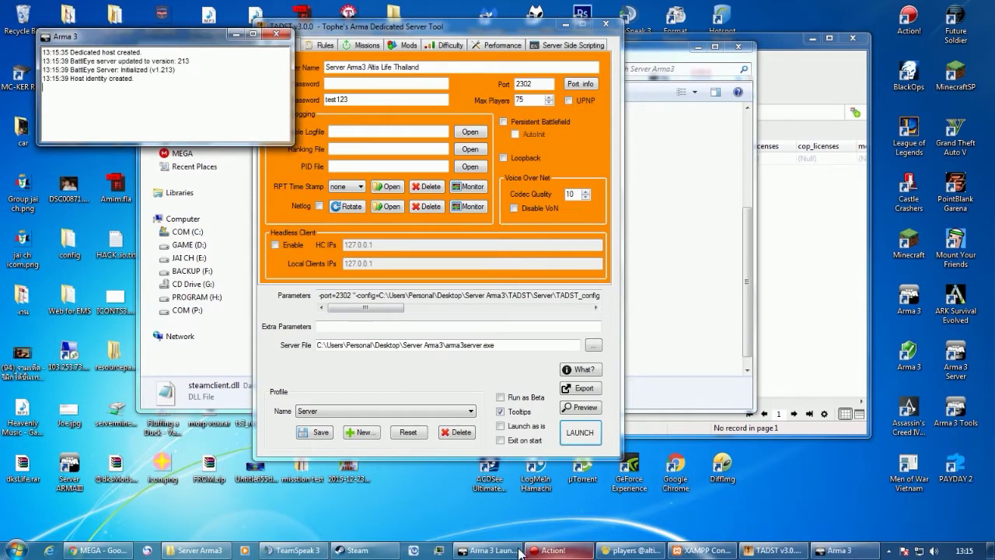
pyautogui.click(520, 550)
pyautogui.moveTo(321, 152); pyautogui.dragTo(540, 146)
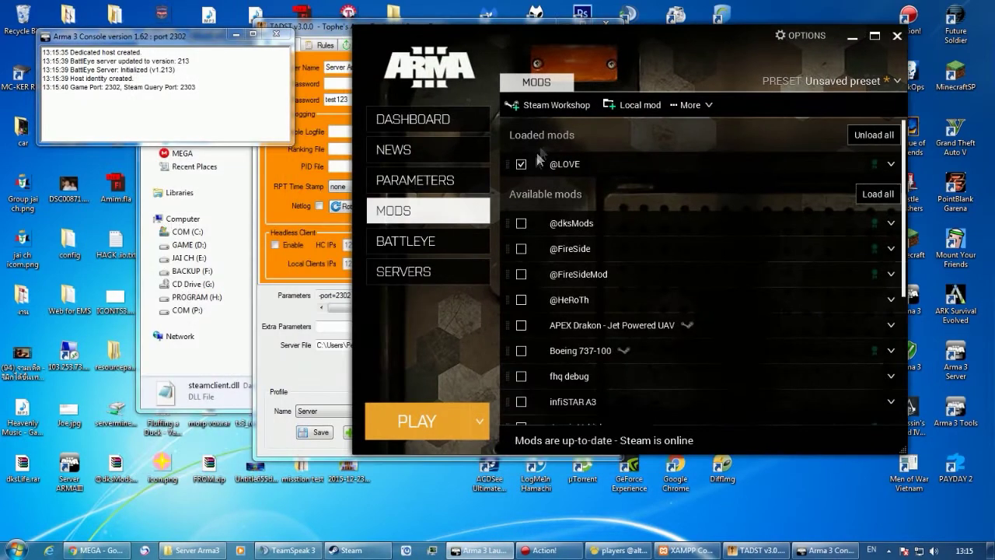
pyautogui.click(521, 164)
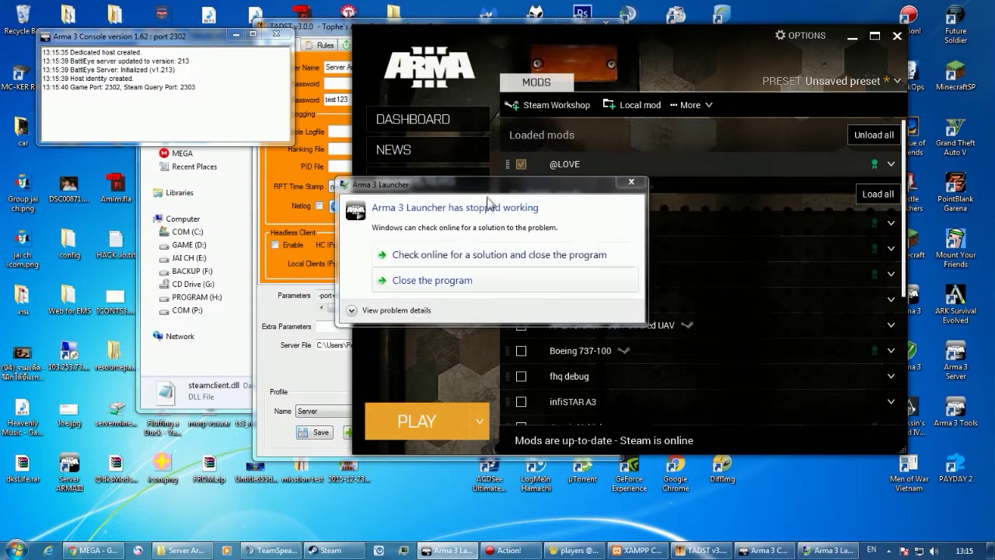
pyautogui.moveTo(488, 185); pyautogui.dragTo(269, 201)
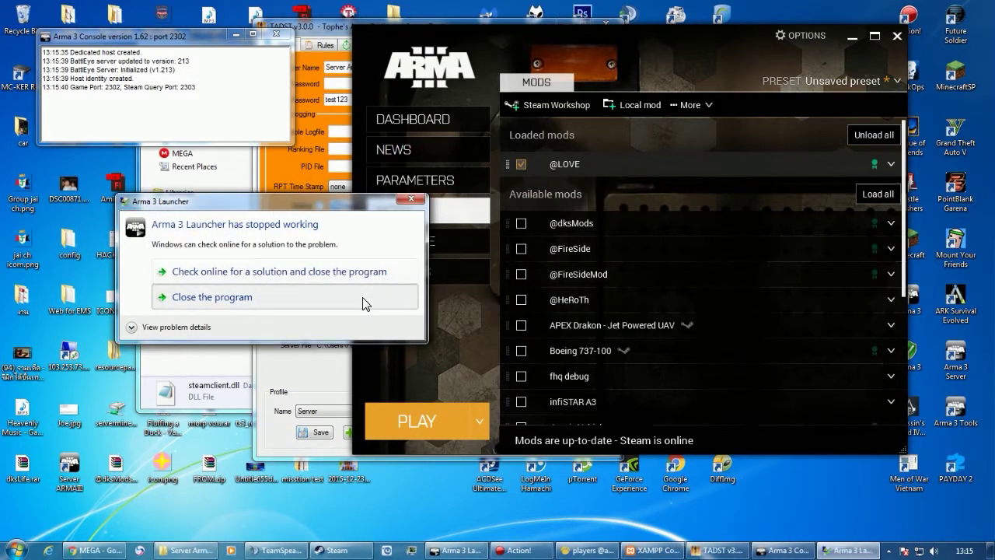
pyautogui.click(365, 303)
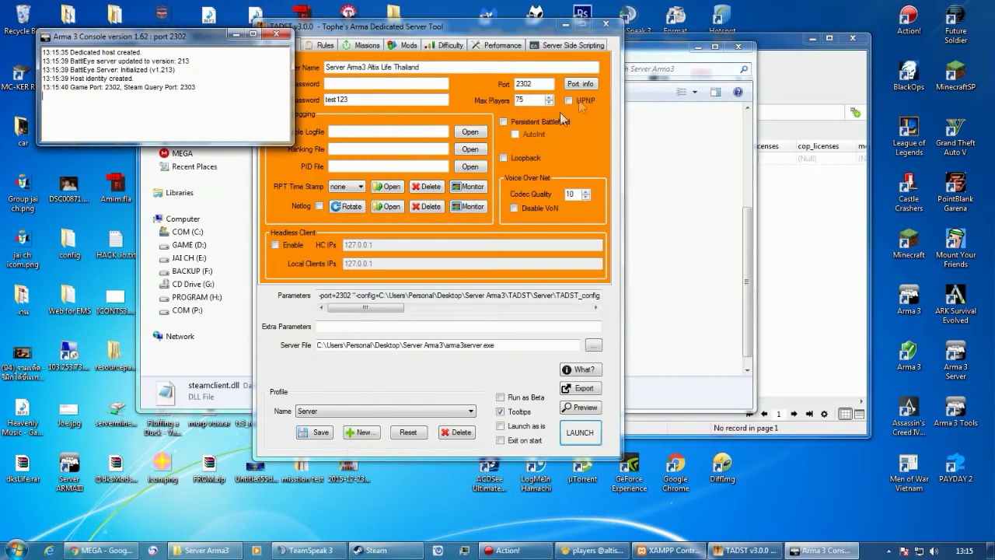
# Close the crashed Steam client and the server console window.
pyautogui.click(377, 549)
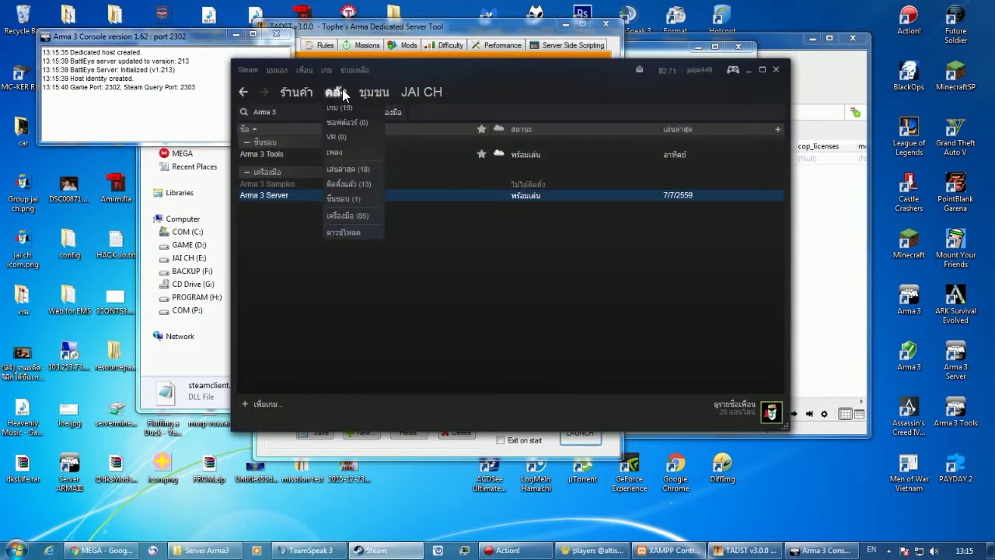
pyautogui.click(363, 112)
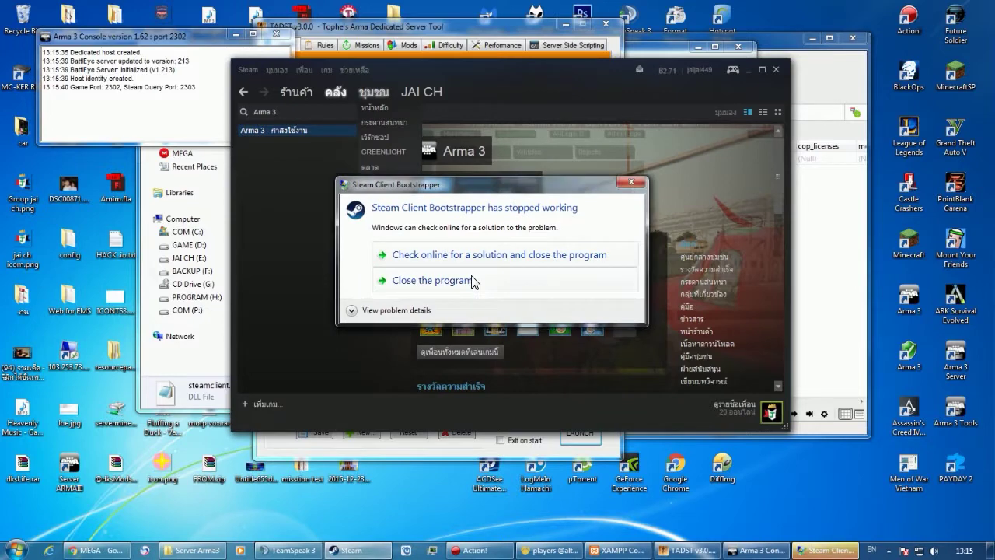
pyautogui.click(472, 280)
pyautogui.click(276, 36)
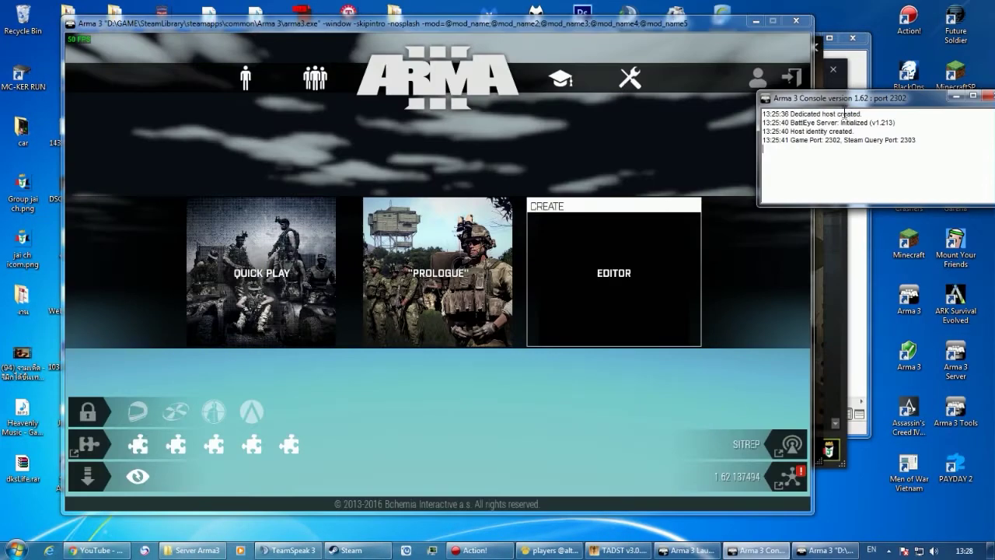
# Join 'Server Arma3 Altis Life Thailand' from the LAN list in the Multiplayer server browser.
pyautogui.moveTo(821, 97); pyautogui.dragTo(799, 108)
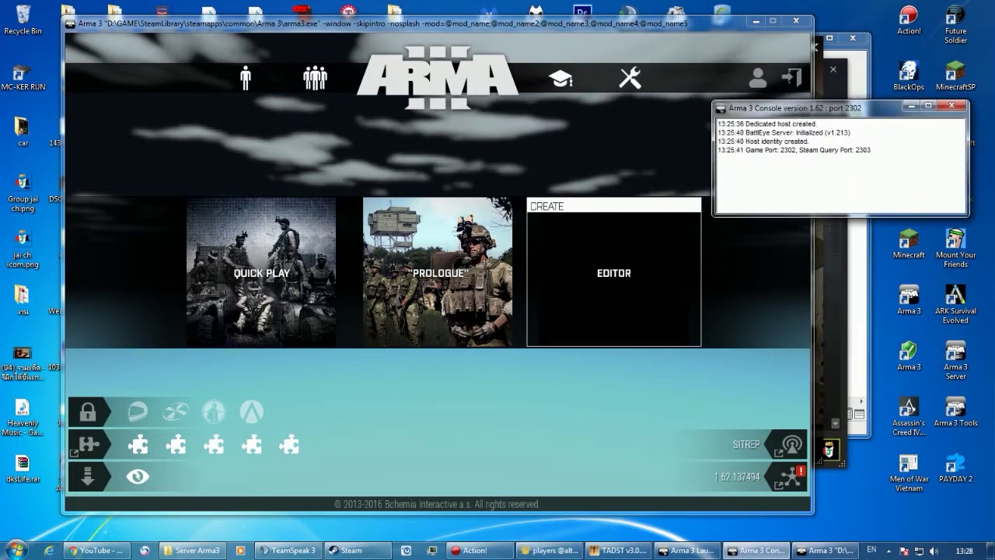
pyautogui.click(612, 315)
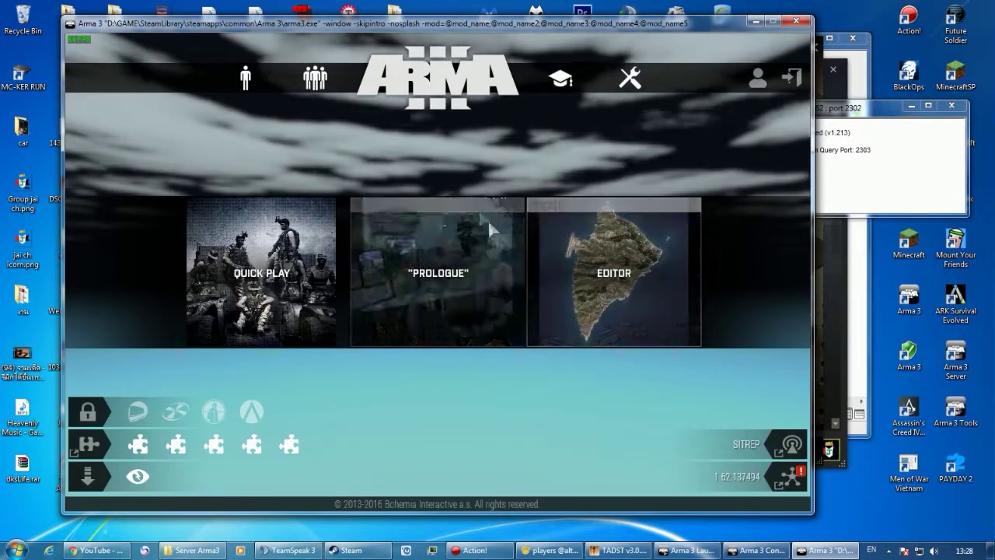
pyautogui.moveTo(296, 79)
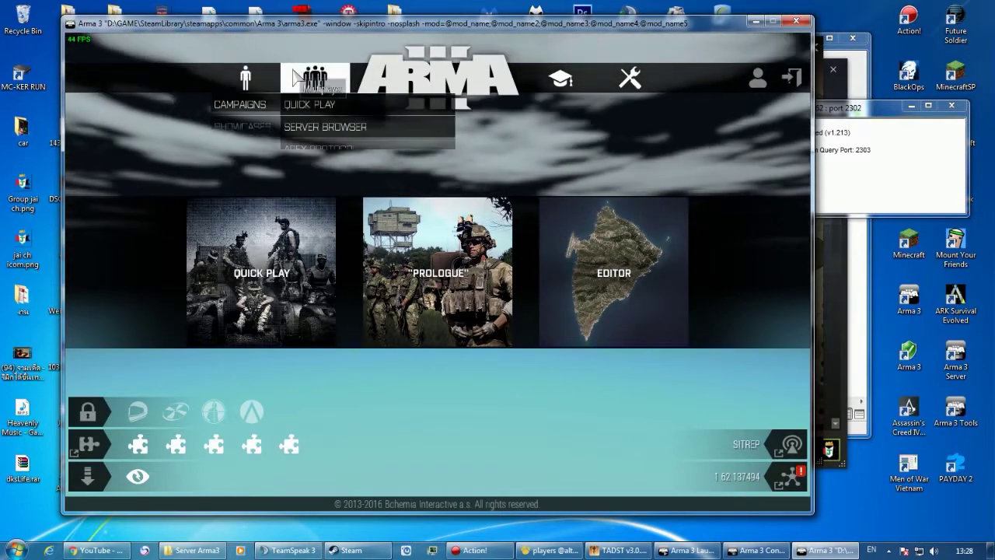
pyautogui.click(313, 127)
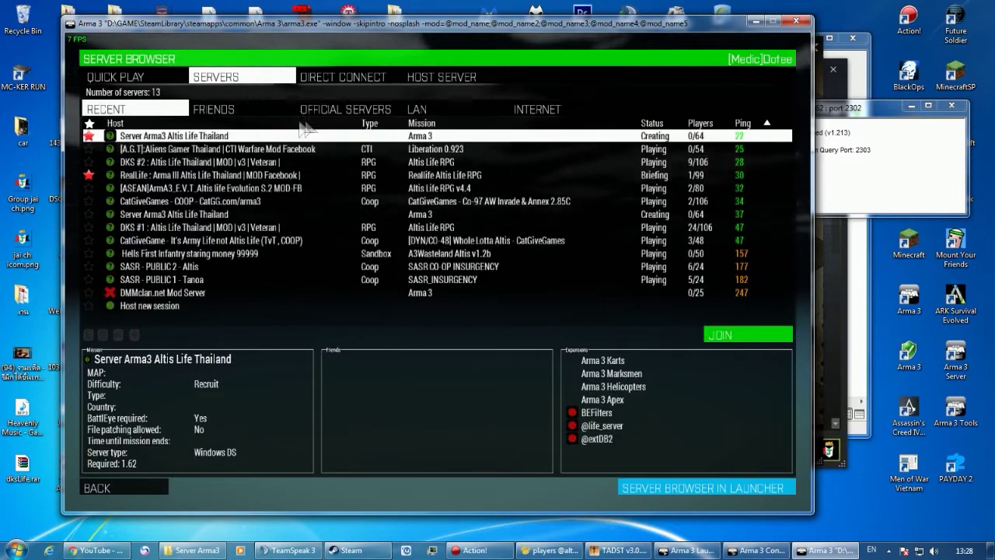
pyautogui.click(418, 110)
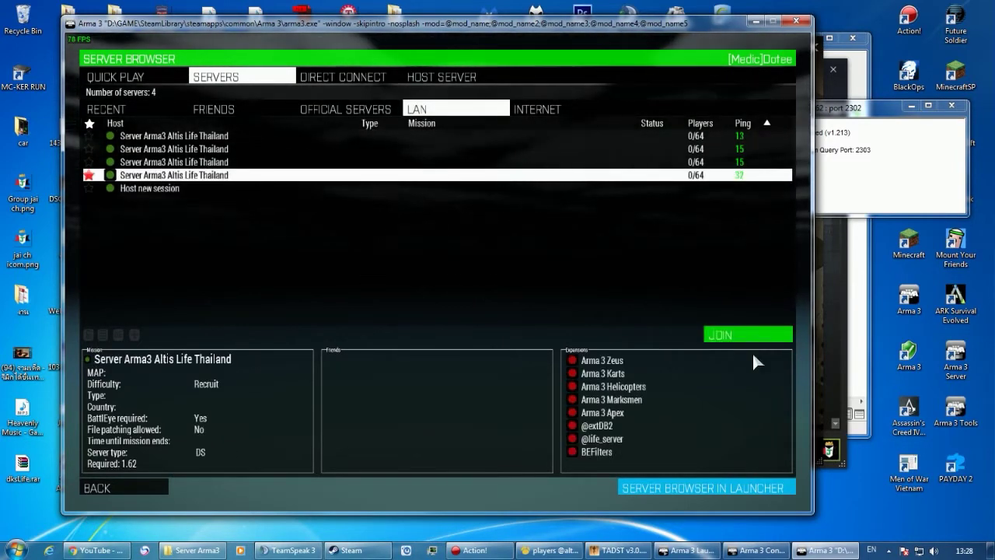
pyautogui.click(753, 339)
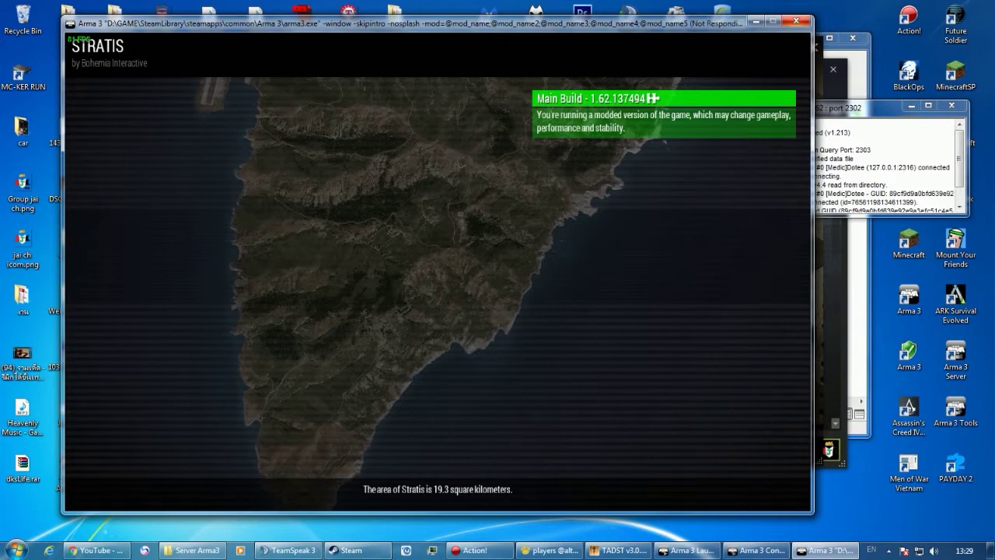
pyautogui.scroll(-5, 249, 236)
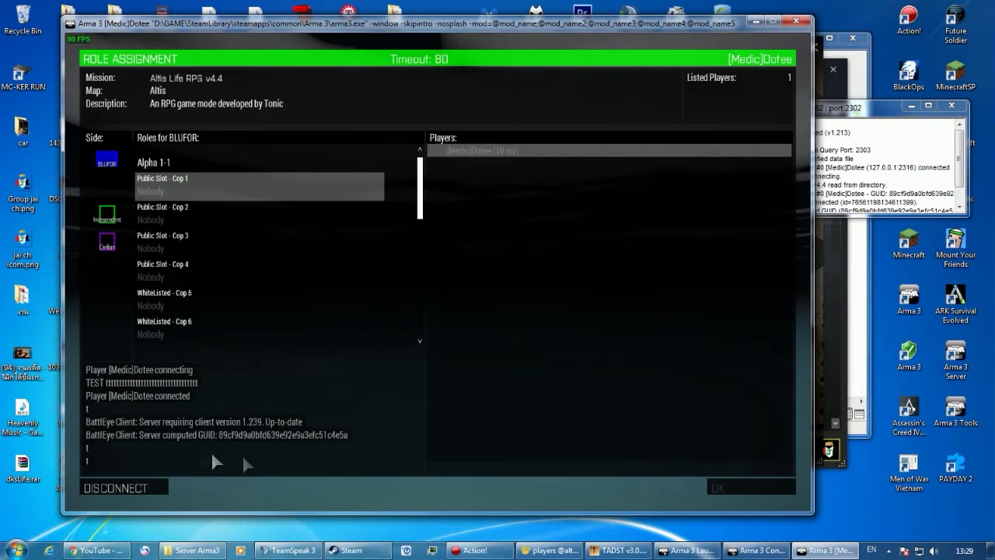
# Pick the Civilian side and take the Civ 1 slot under Alpha 1-1.
pyautogui.scroll(-6, 200, 227)
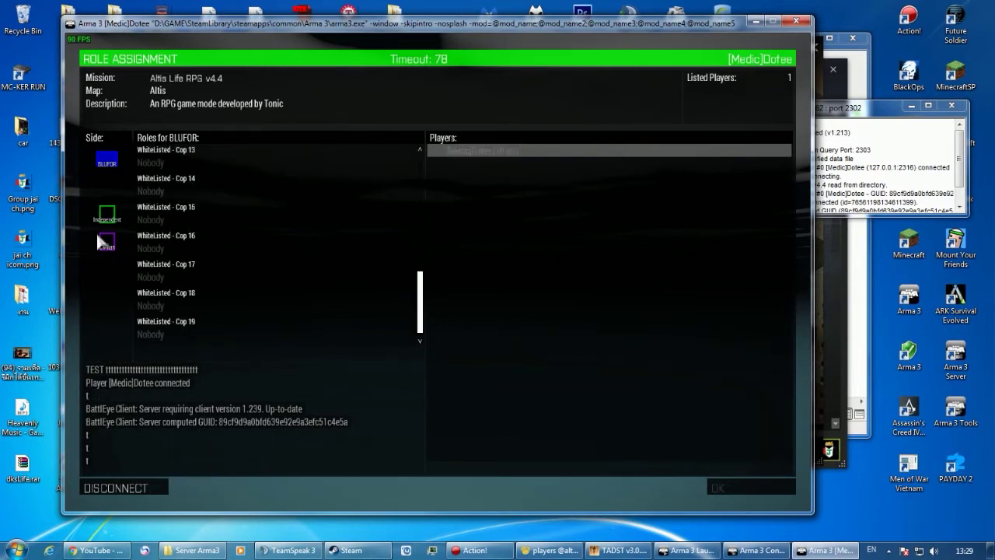
pyautogui.click(114, 243)
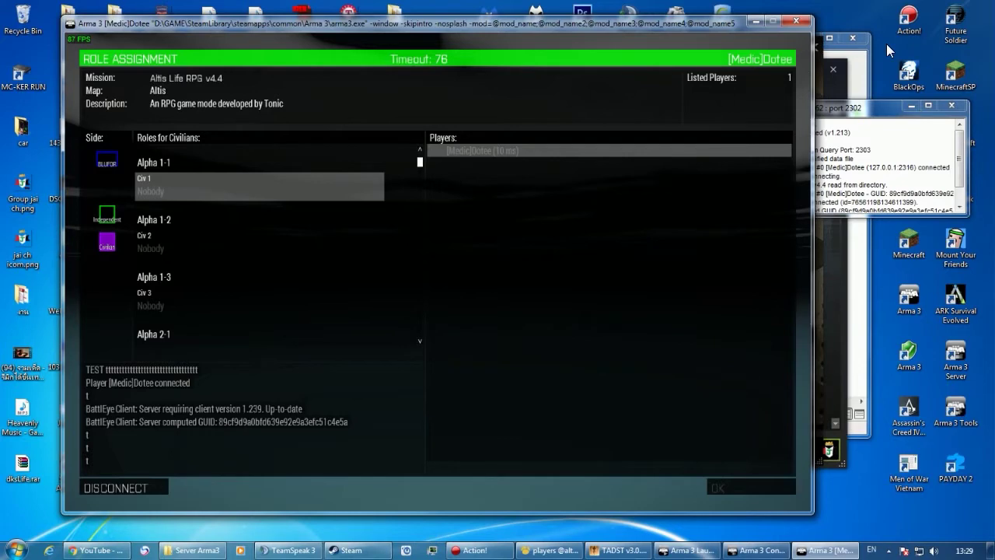
pyautogui.moveTo(813, 82); pyautogui.dragTo(903, 82)
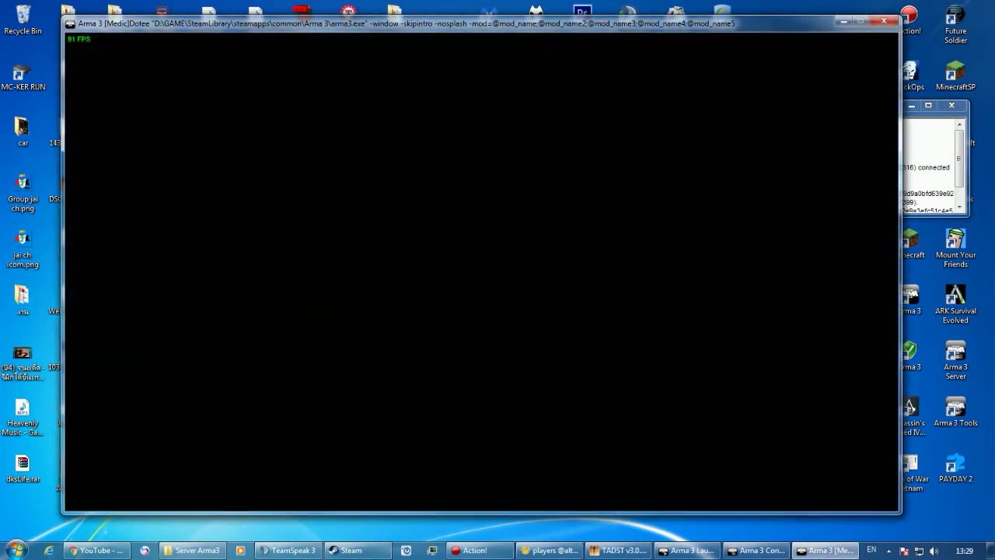
pyautogui.moveTo(555, 23); pyautogui.dragTo(520, 19)
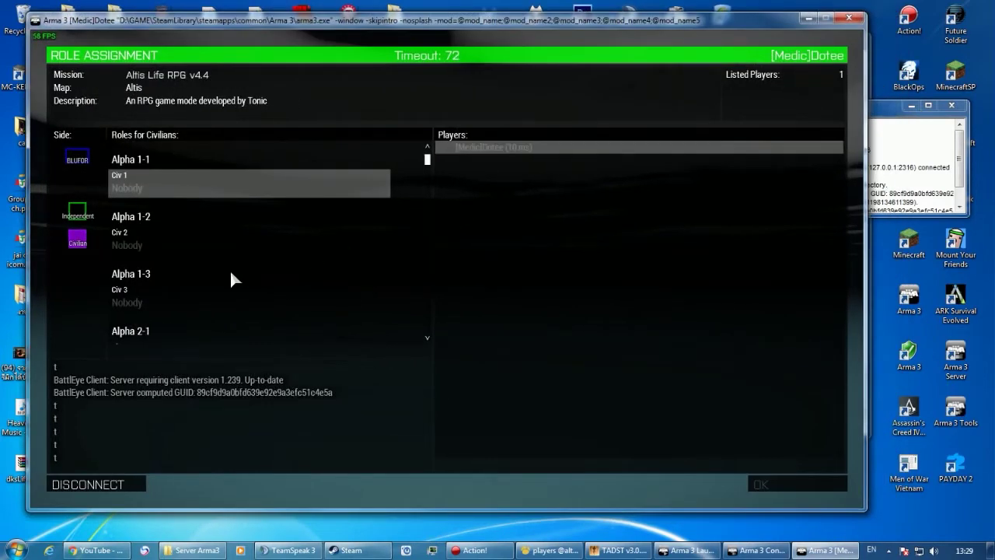
pyautogui.scroll(-4, 231, 278)
pyautogui.scroll(4, 128, 240)
pyautogui.click(139, 188)
# Shut down the crashed Navicat Premium and relaunch it from the Start menu.
pyautogui.click(551, 554)
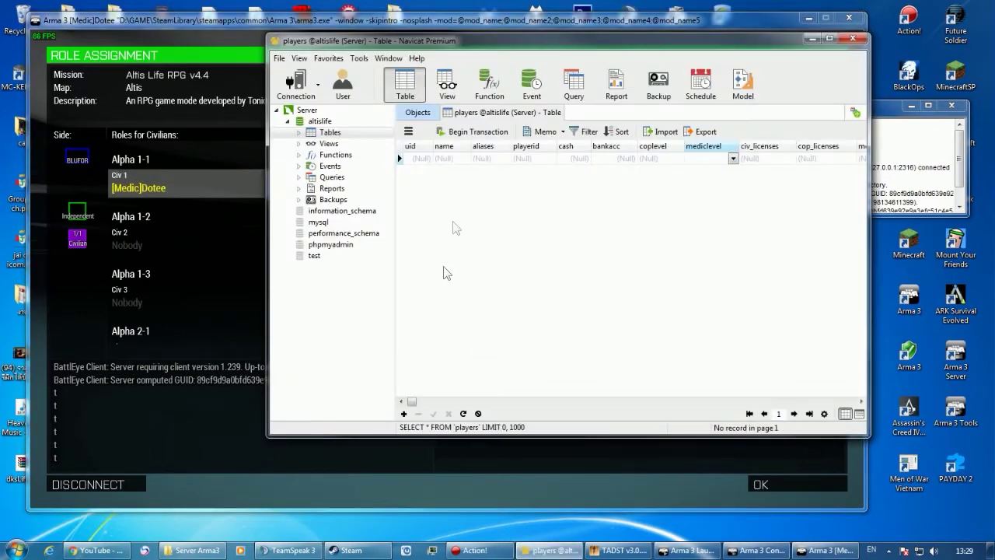
pyautogui.click(464, 414)
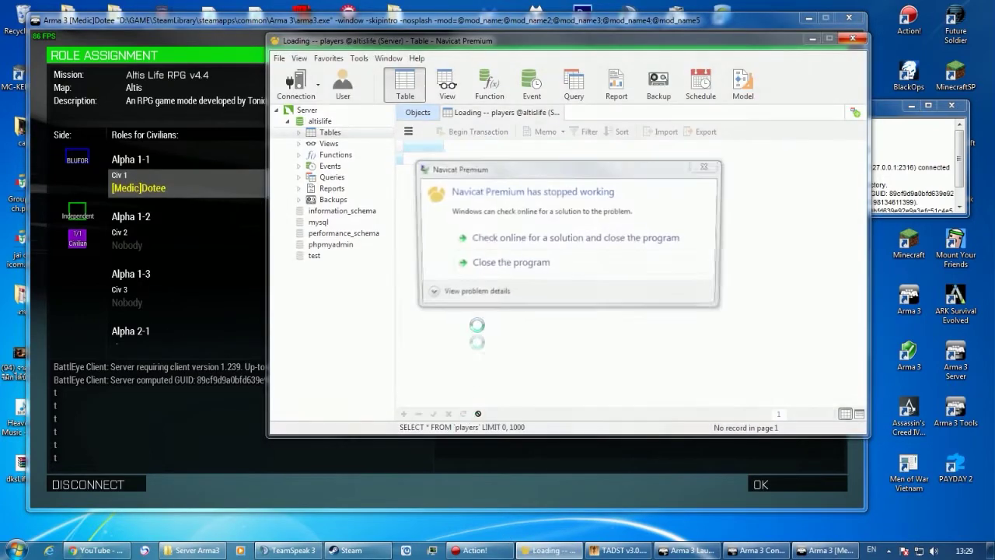
pyautogui.click(536, 269)
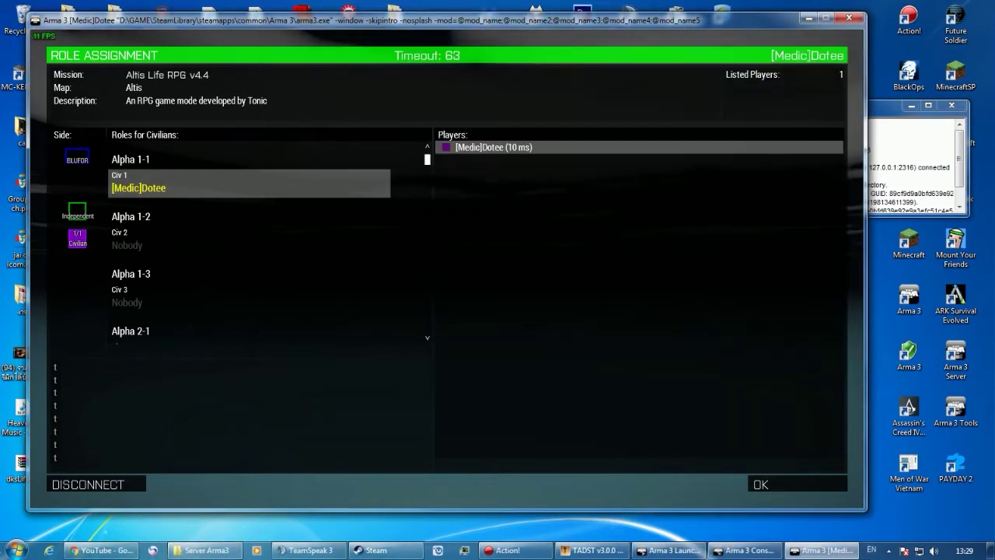
pyautogui.click(17, 551)
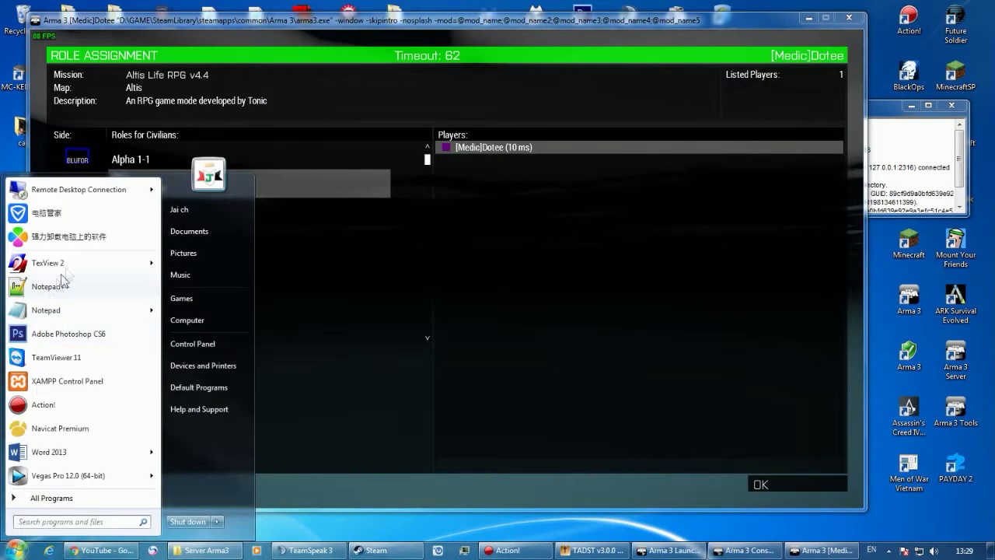
pyautogui.click(60, 428)
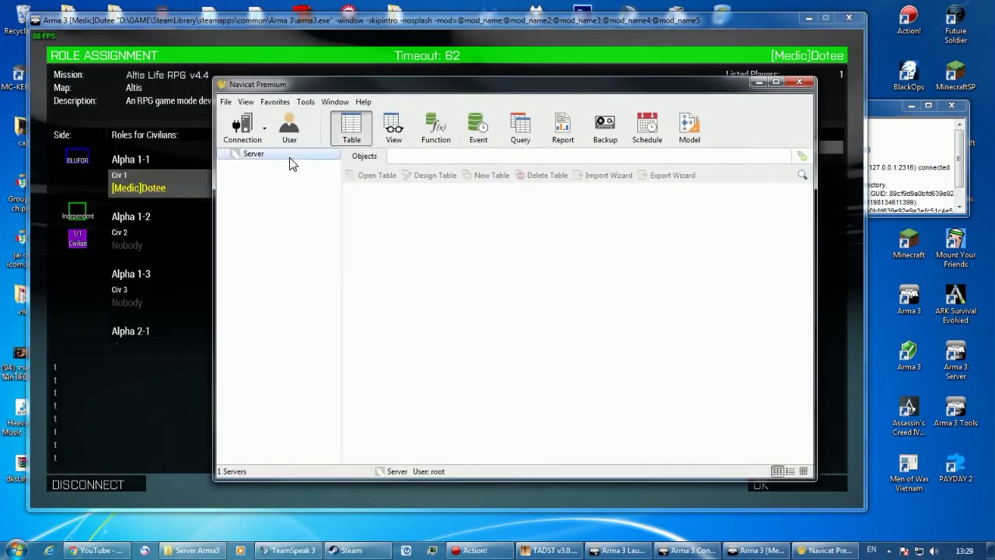
# Open the players table in the altislife database on Server.
pyautogui.doubleClick(290, 158)
pyautogui.doubleClick(267, 164)
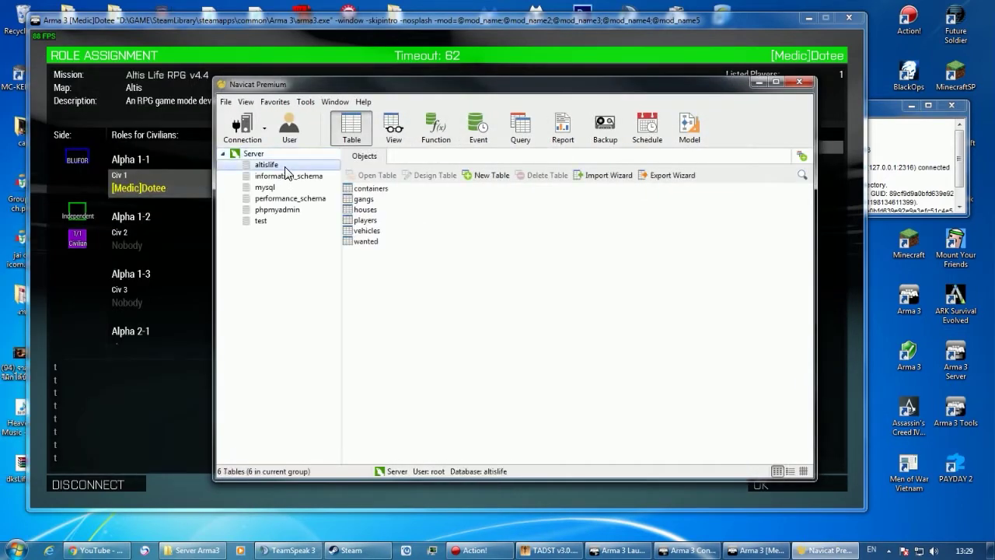
pyautogui.click(365, 220)
pyautogui.doubleClick(365, 221)
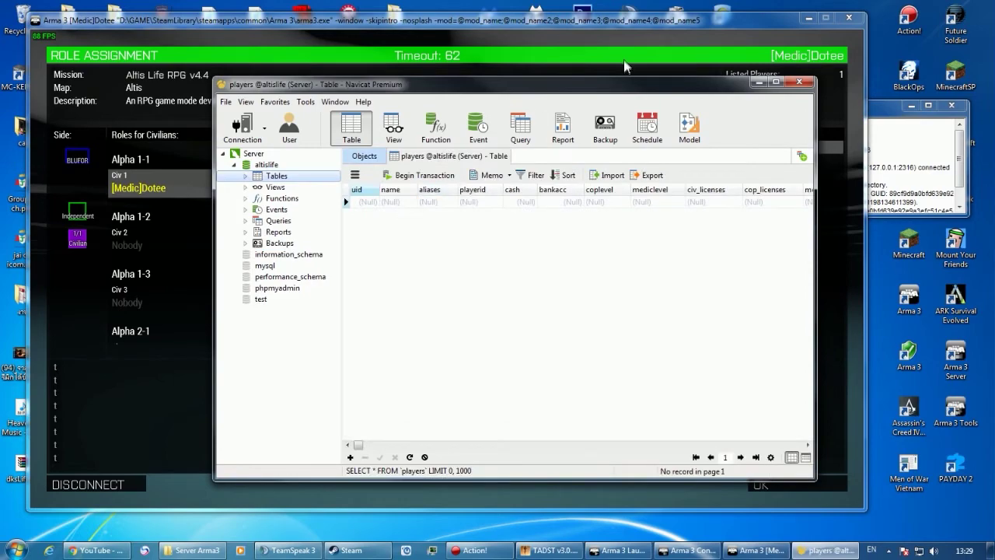
# Hide Navicat, move the server console aside, and confirm the civilian role in Arma 3.
pyautogui.click(759, 82)
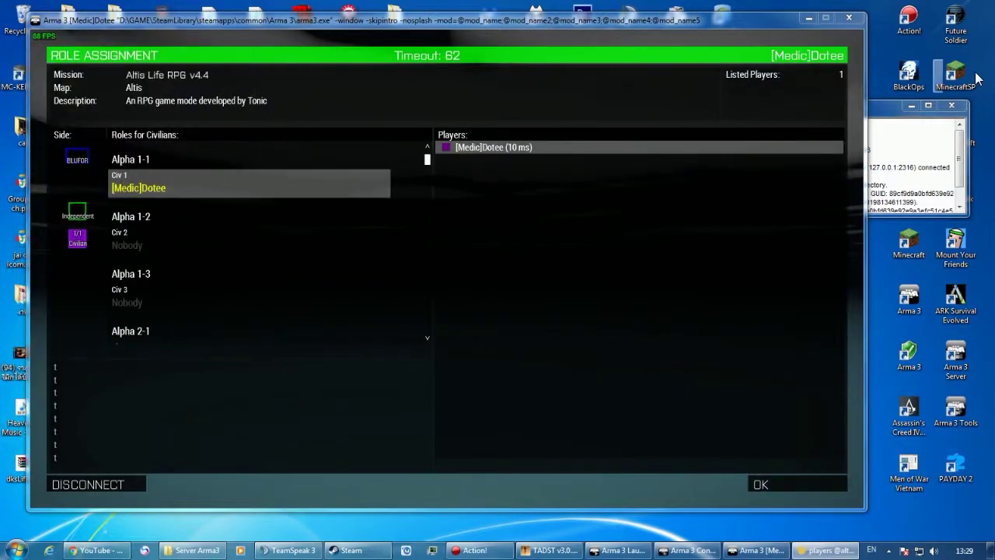
pyautogui.moveTo(875, 111); pyautogui.dragTo(765, 410)
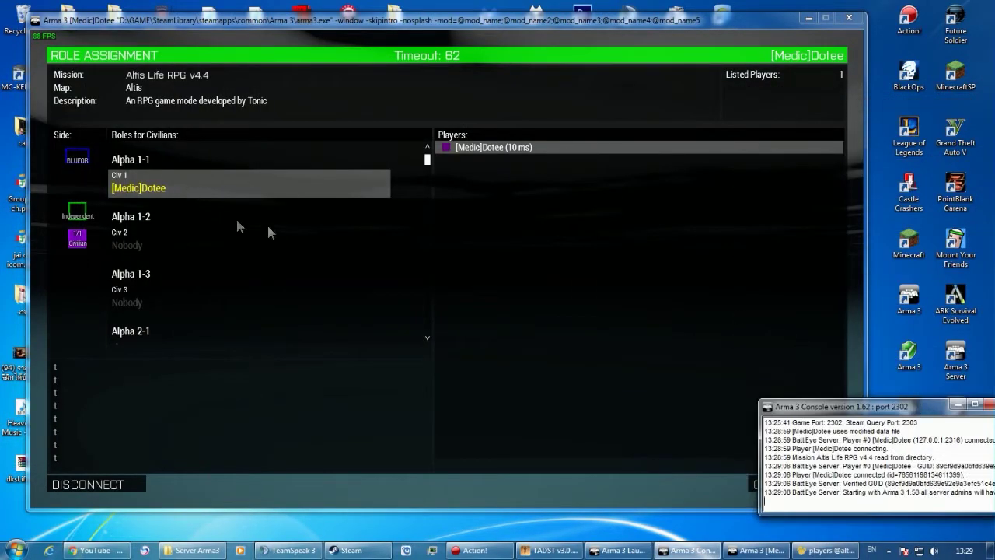
pyautogui.click(958, 405)
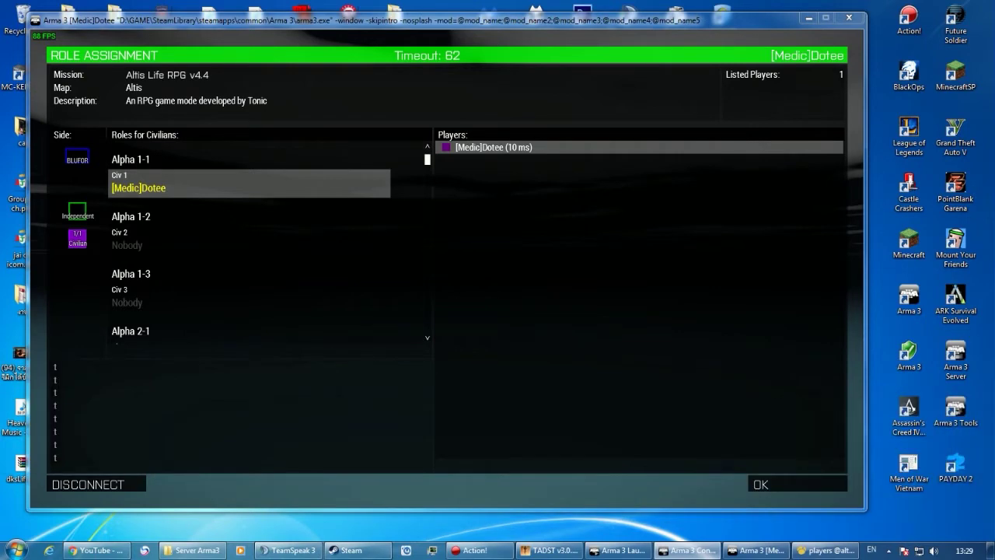
pyautogui.click(398, 263)
pyautogui.click(793, 482)
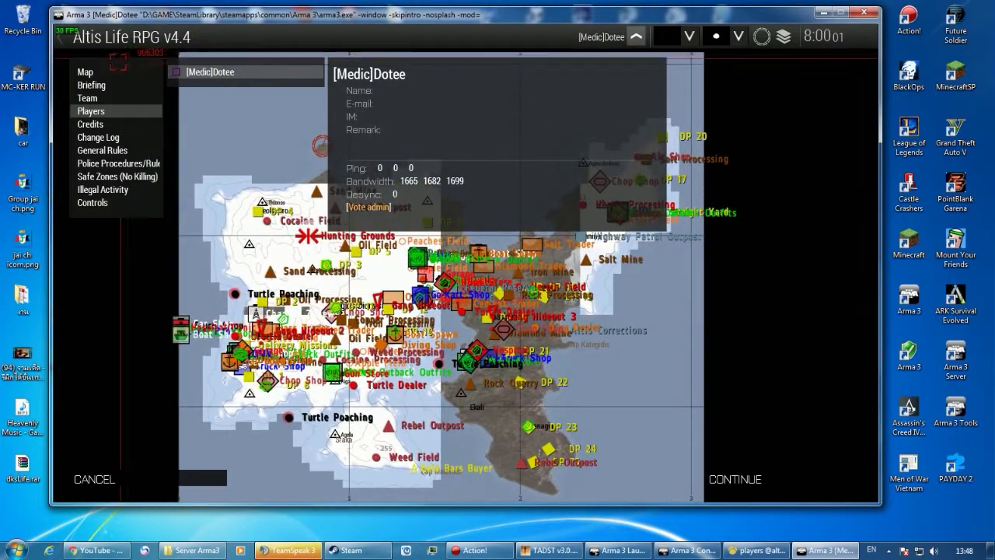
# Switch the mission briefing to the Altis map and pan around it.
pyautogui.click(105, 71)
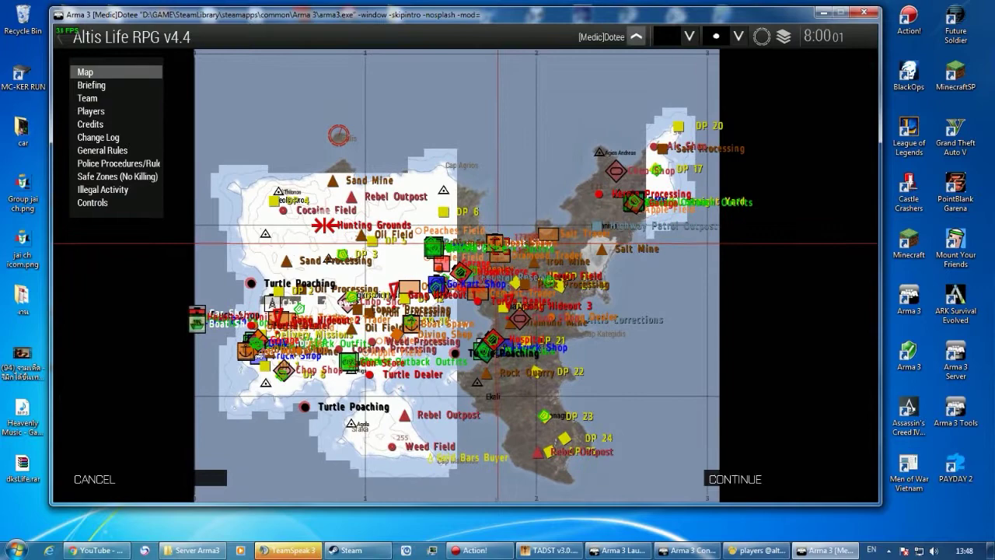
pyautogui.moveTo(497, 246); pyautogui.dragTo(533, 208)
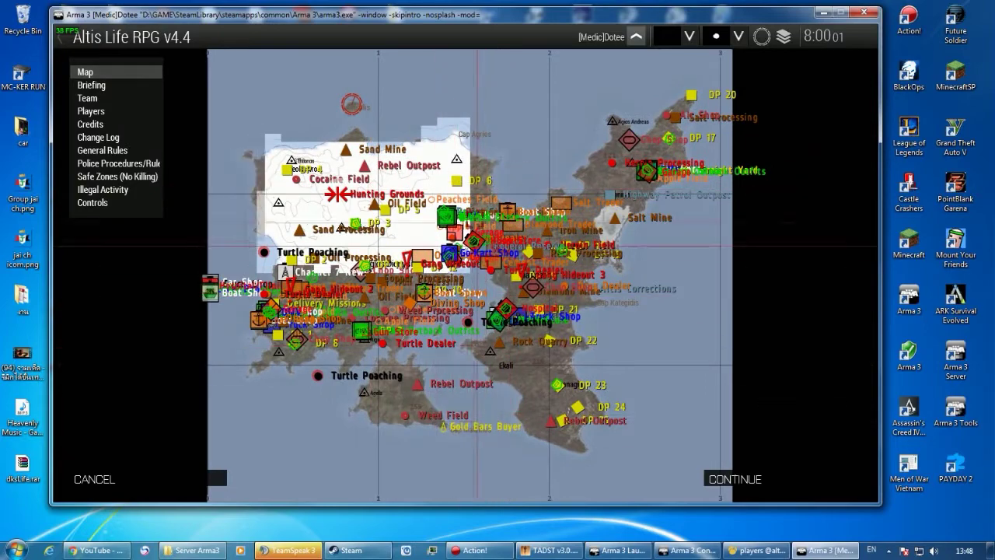
pyautogui.moveTo(400, 251); pyautogui.dragTo(381, 296)
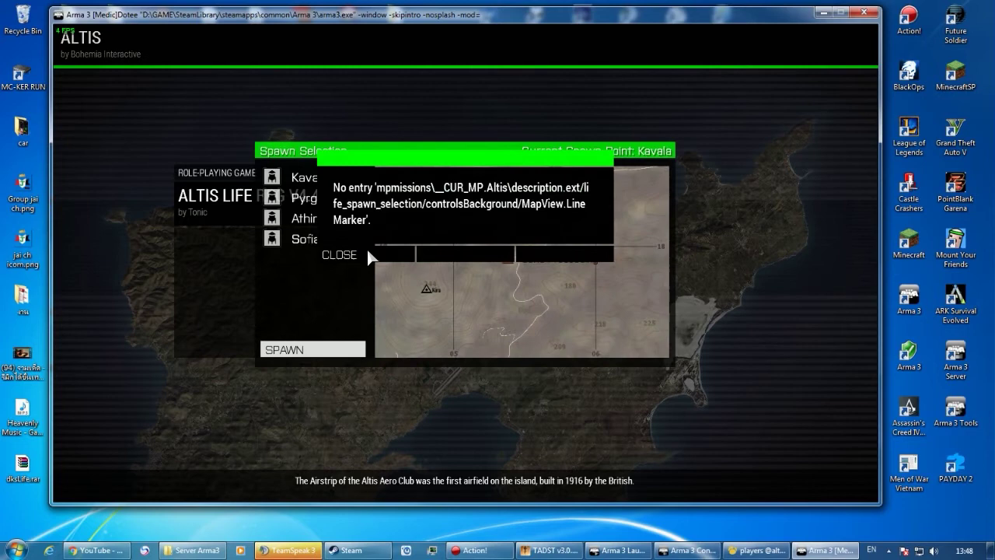
# Dismiss the config error, spawn at Athira, and close the welcome screen.
pyautogui.click(350, 254)
pyautogui.click(305, 218)
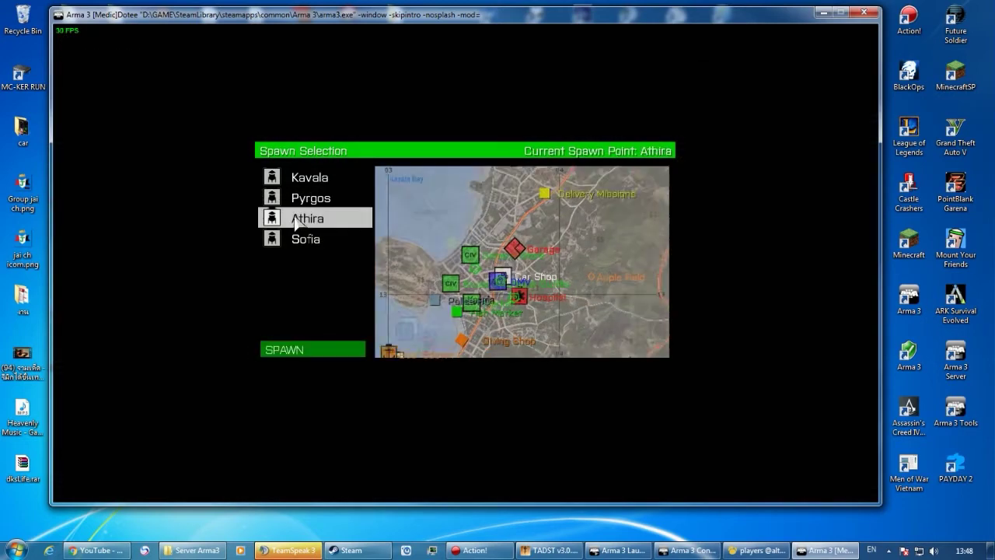
pyautogui.click(321, 347)
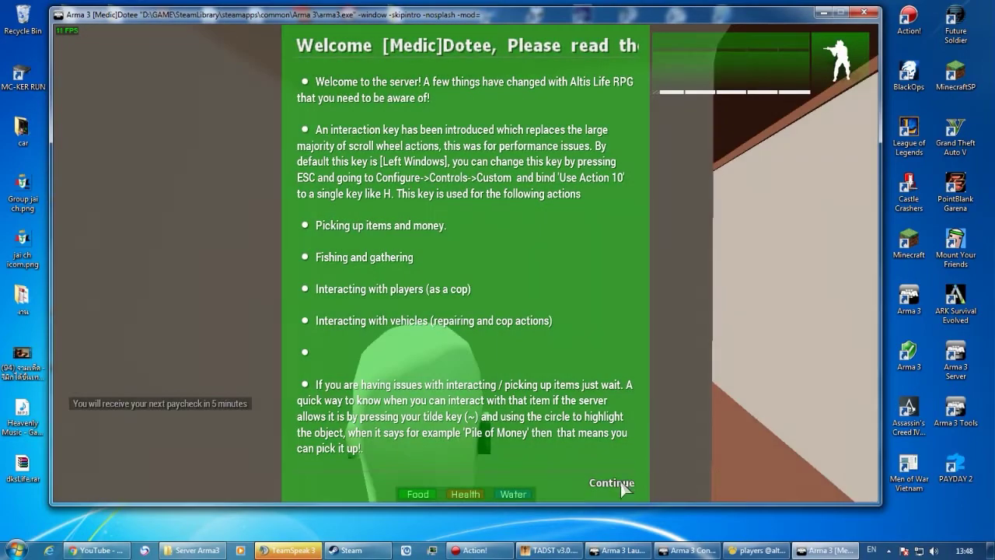
pyautogui.click(615, 482)
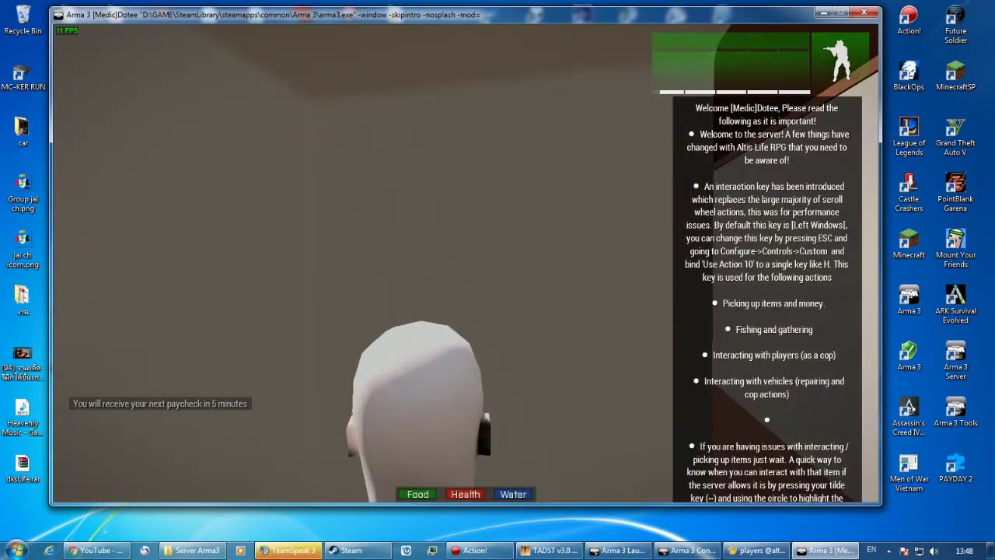
# Walk out of the building onto the street and check the Altis island map.
pyautogui.press('w')
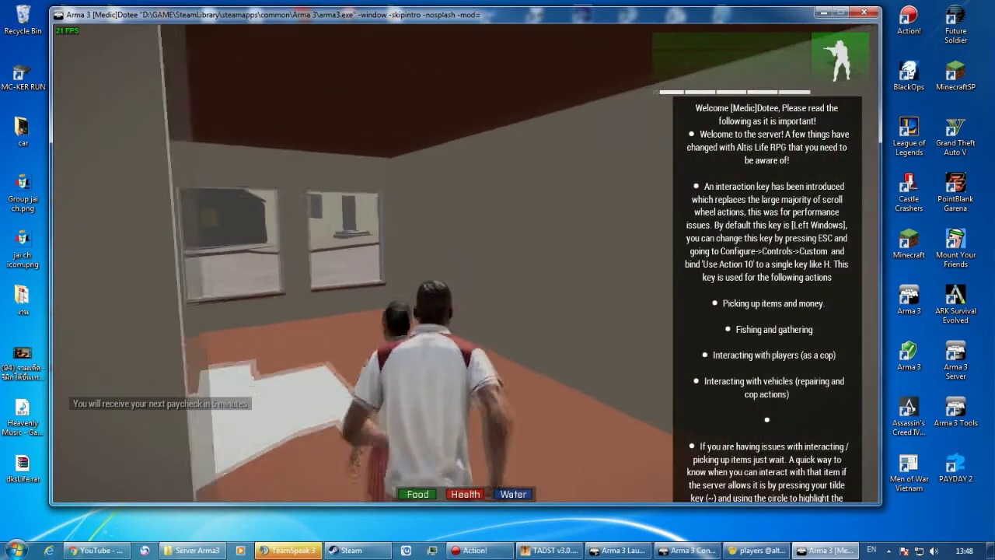
pyautogui.press('w')
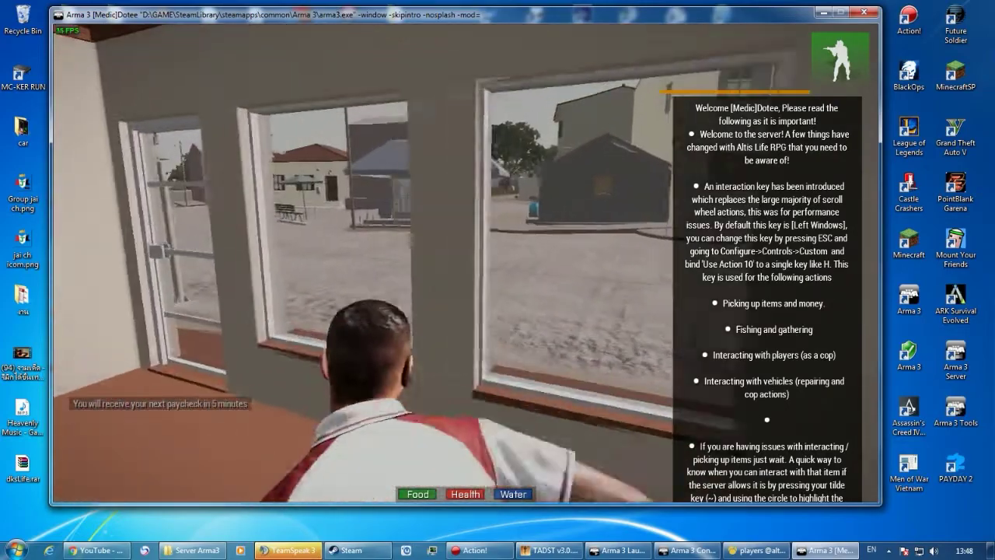
pyautogui.press('w')
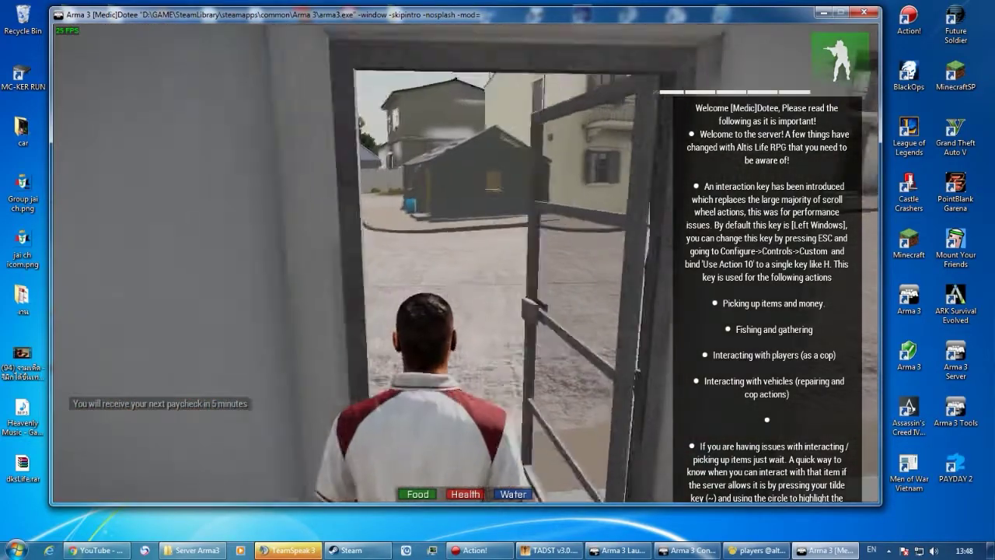
pyautogui.press('w')
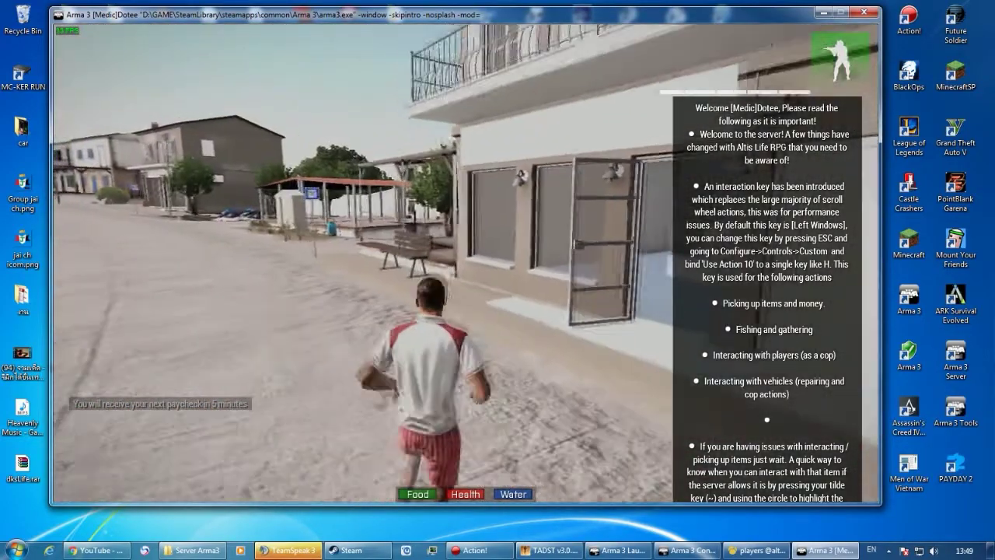
pyautogui.press('m')
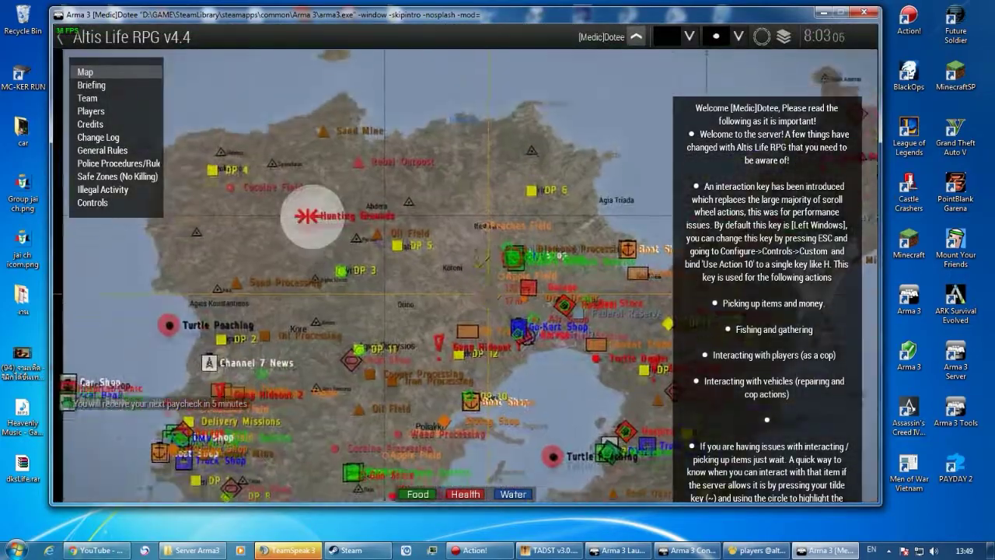
pyautogui.press('m')
pyautogui.press('Escape')
pyautogui.press('Escape')
# Run down the street, check money and items in the player menu, then start a chat.
pyautogui.press('w')
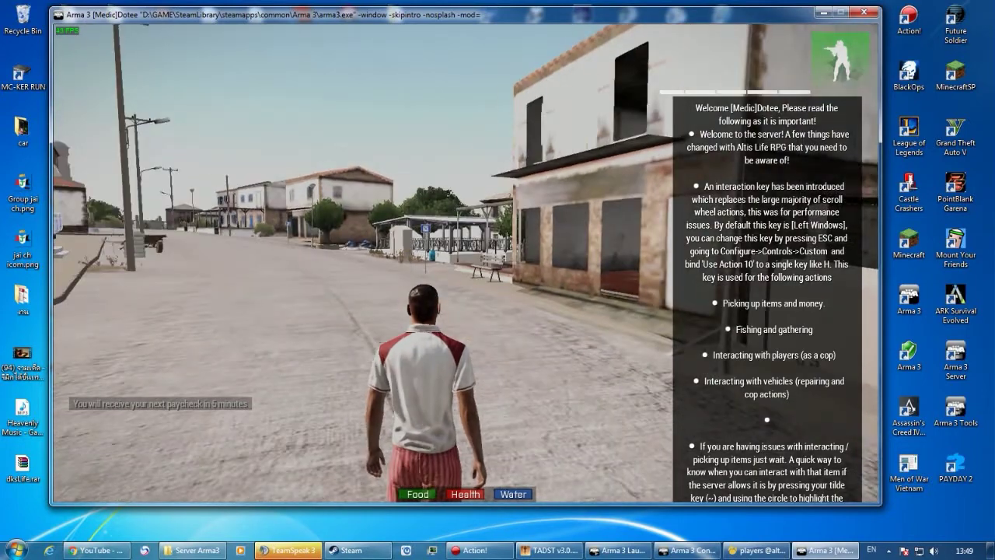
pyautogui.press('y')
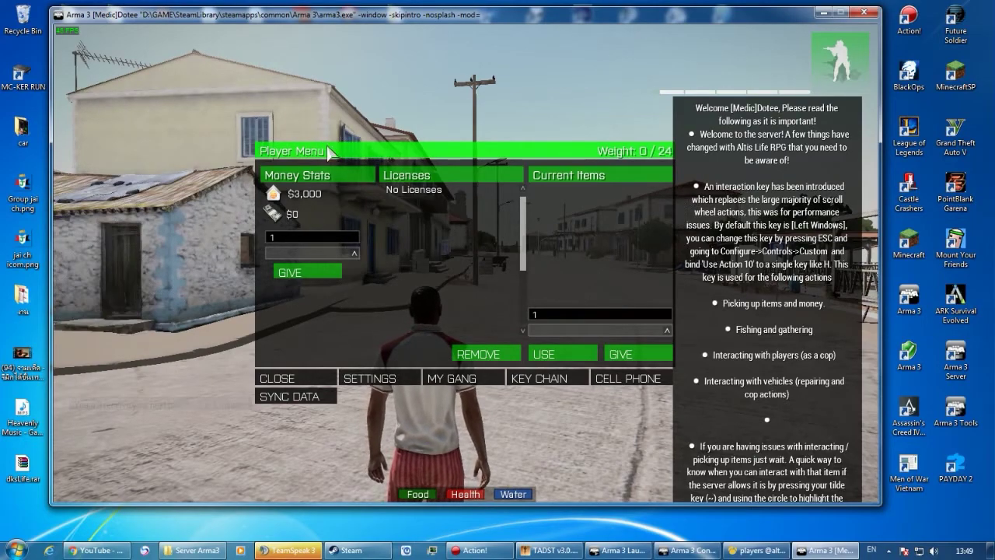
pyautogui.press('Escape')
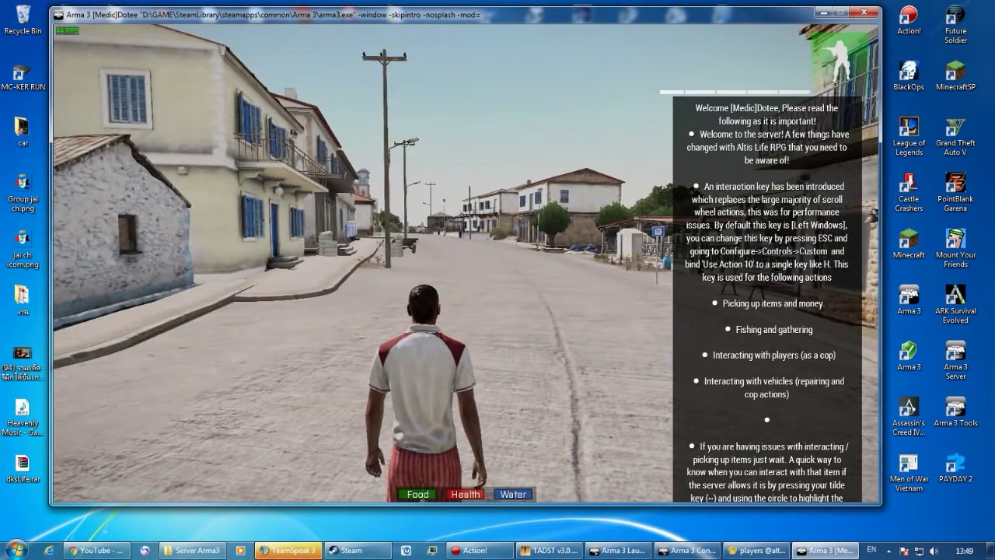
pyautogui.press('w')
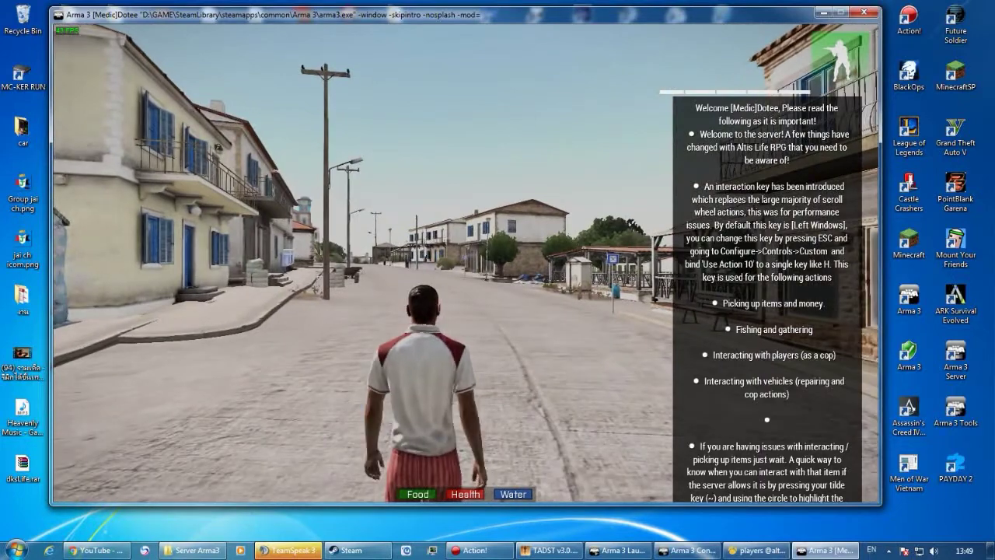
pyautogui.press('capslock')
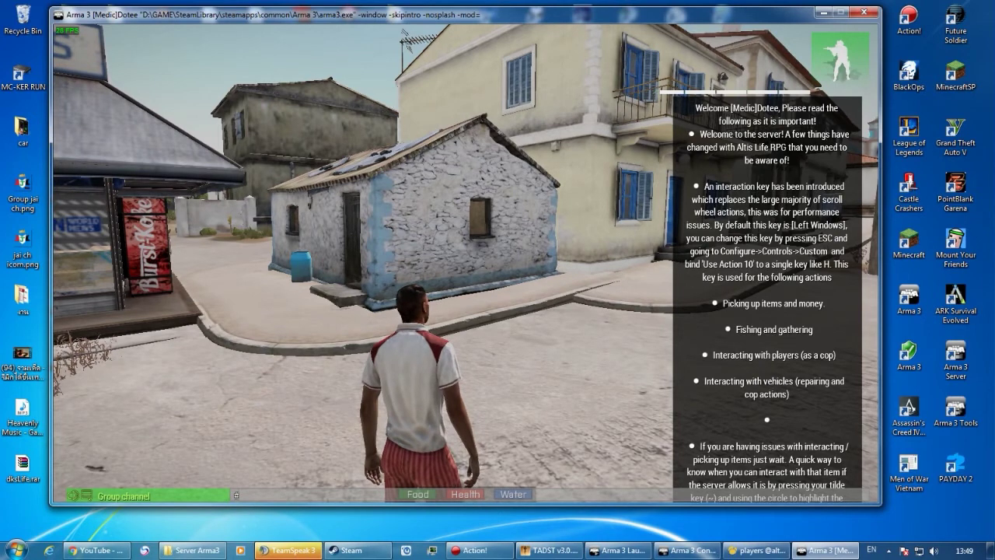
# Send the #login command with the admin password, check the map, then open the pause-menu debug console.
pyautogui.write('test123')
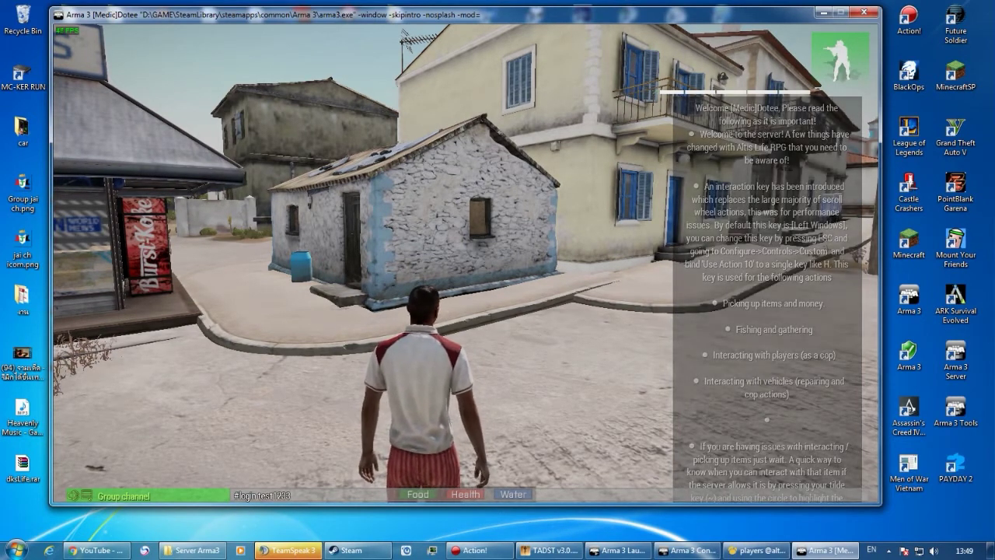
pyautogui.press('Return')
pyautogui.press('m')
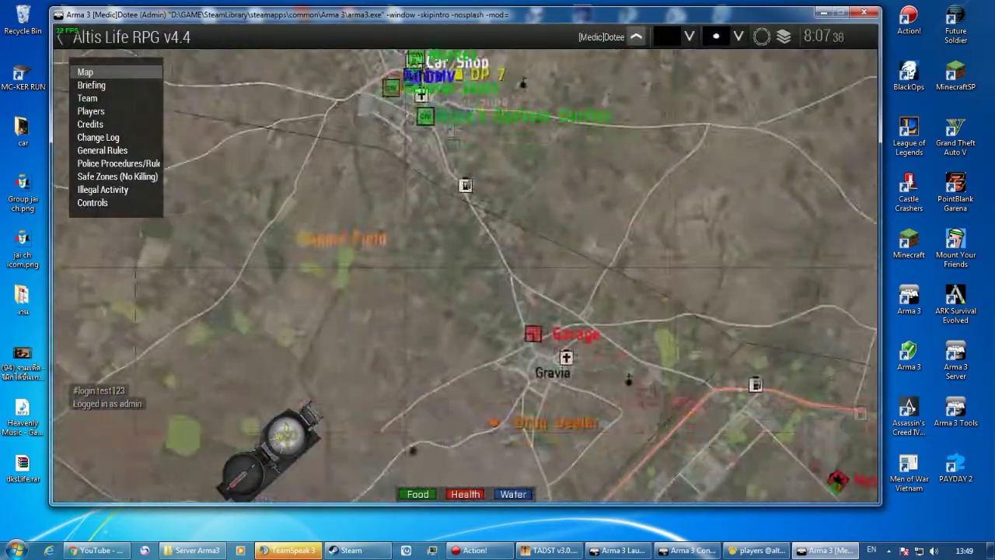
pyautogui.press('m')
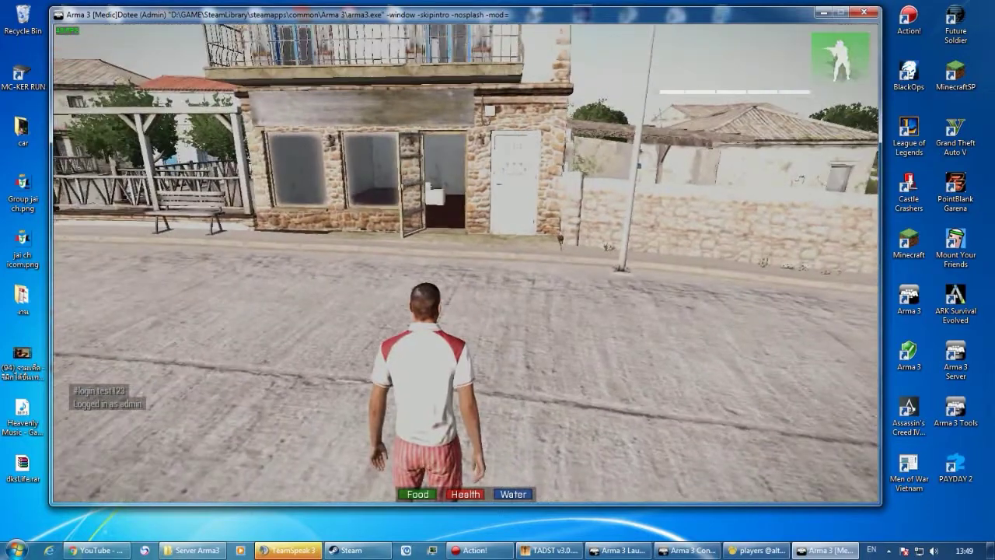
pyautogui.press('Escape')
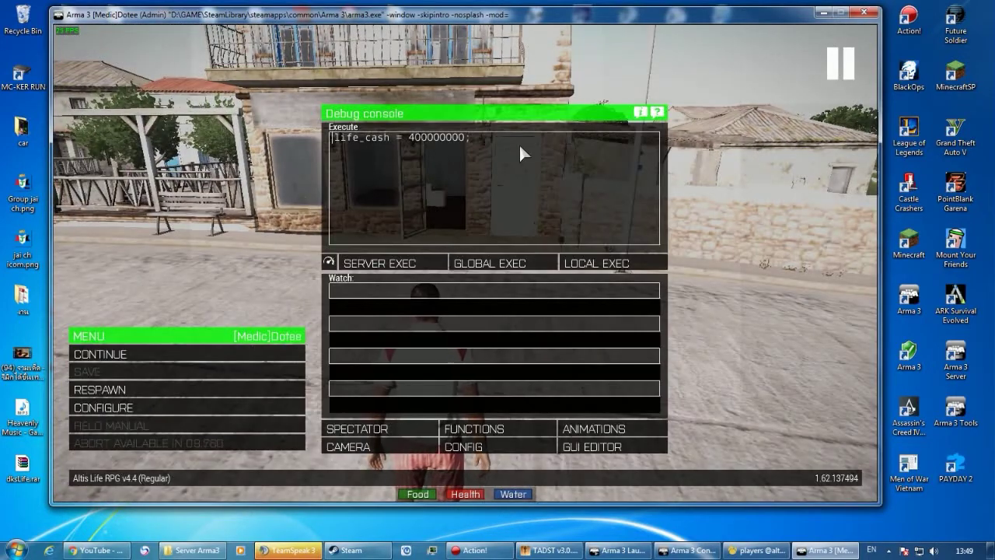